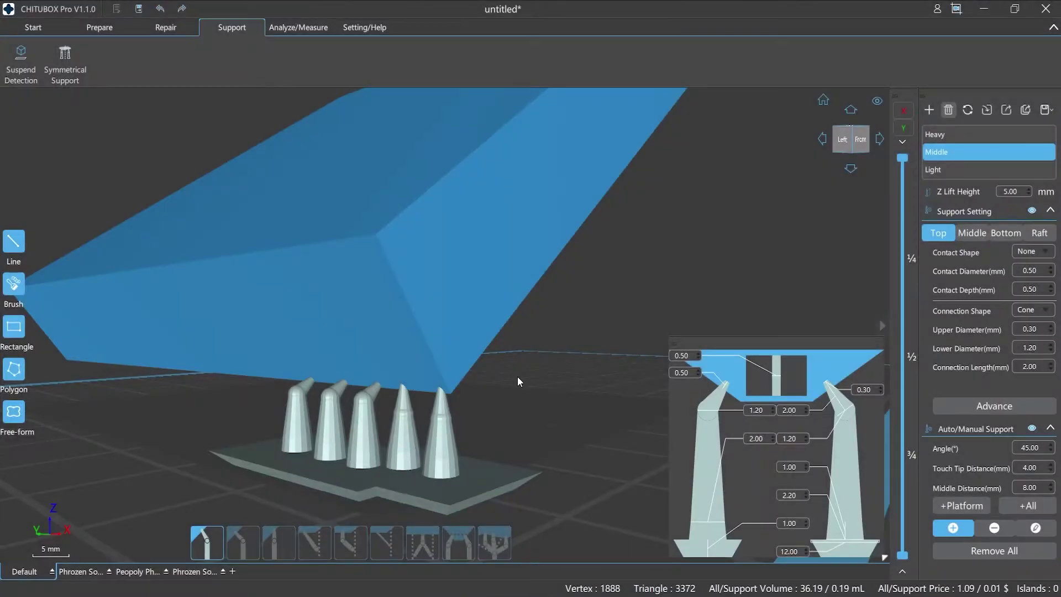
- Place four manual supports stepping up the tilted blue model's lower edge
{"action": "left_click", "coordinate": [472, 365]}
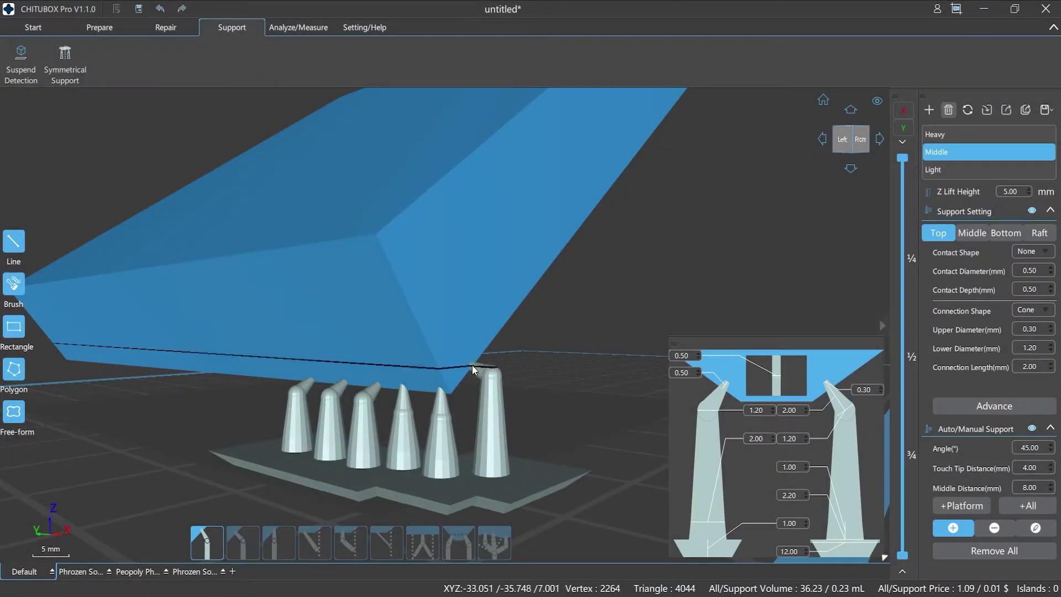
{"action": "left_click", "coordinate": [492, 337]}
{"action": "left_click", "coordinate": [515, 306]}
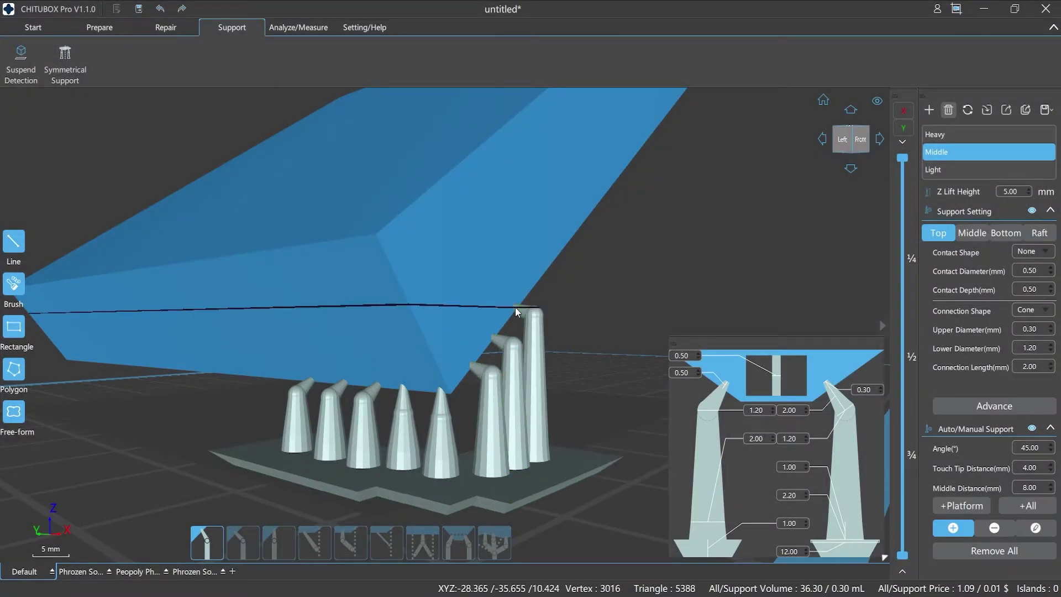
{"action": "left_click", "coordinate": [539, 276]}
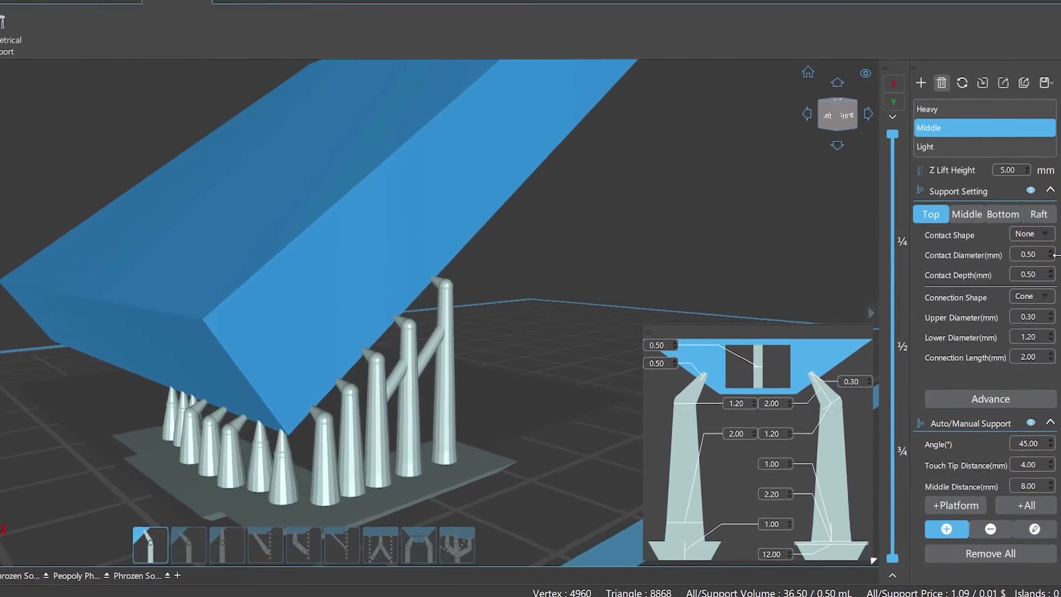
- Give top supports a 0.60 contact diameter, 0.4 contact depth and 1.10 lower diameter
{"action": "left_click", "coordinate": [1051, 244]}
{"action": "left_click", "coordinate": [1050, 264]}
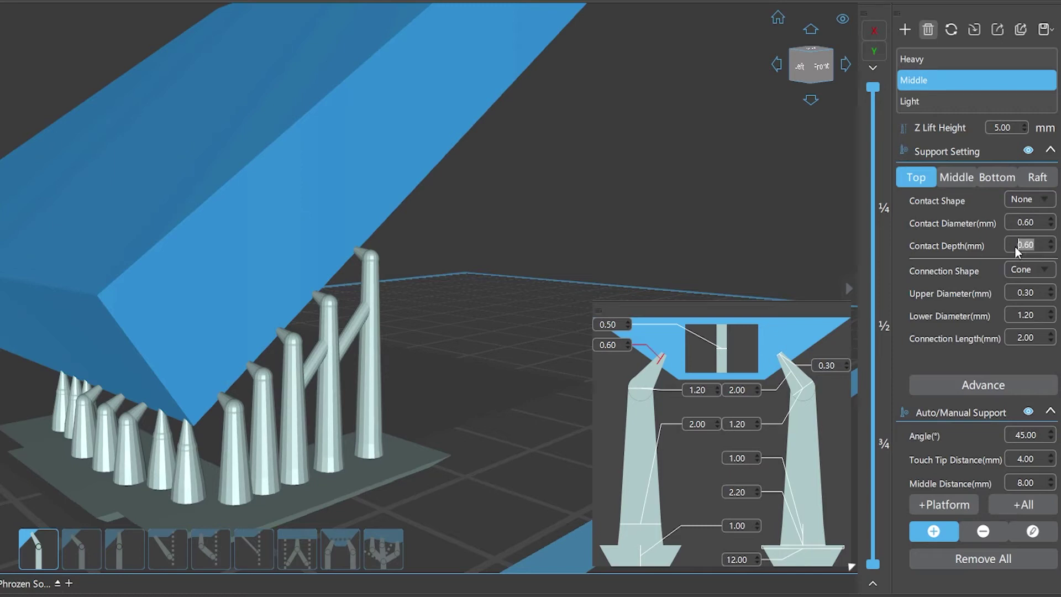
{"action": "type", "text": "0.4"}
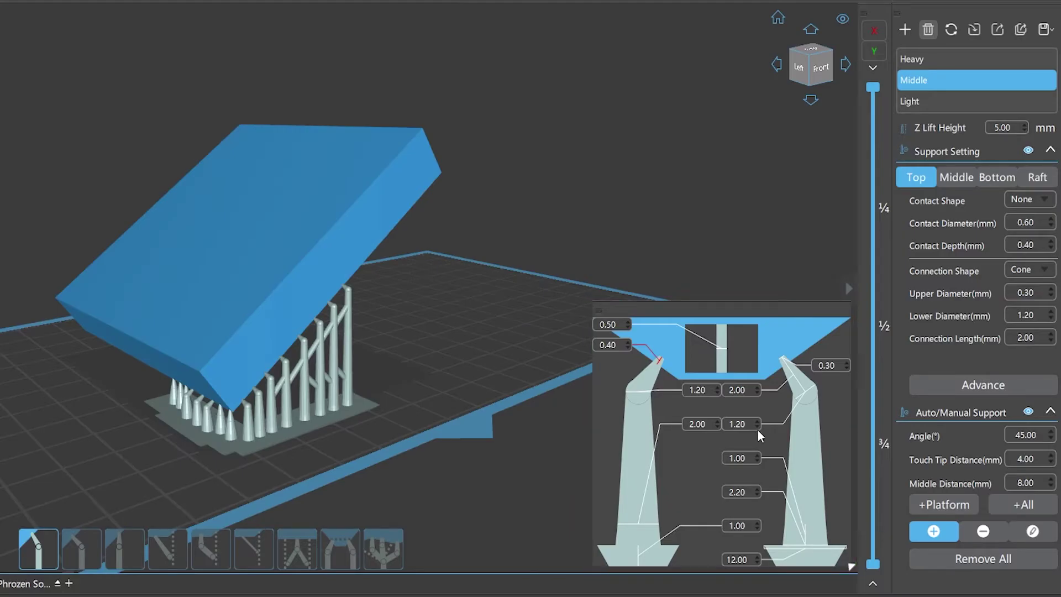
{"action": "left_click", "coordinate": [757, 426]}
{"action": "left_click", "coordinate": [717, 390]}
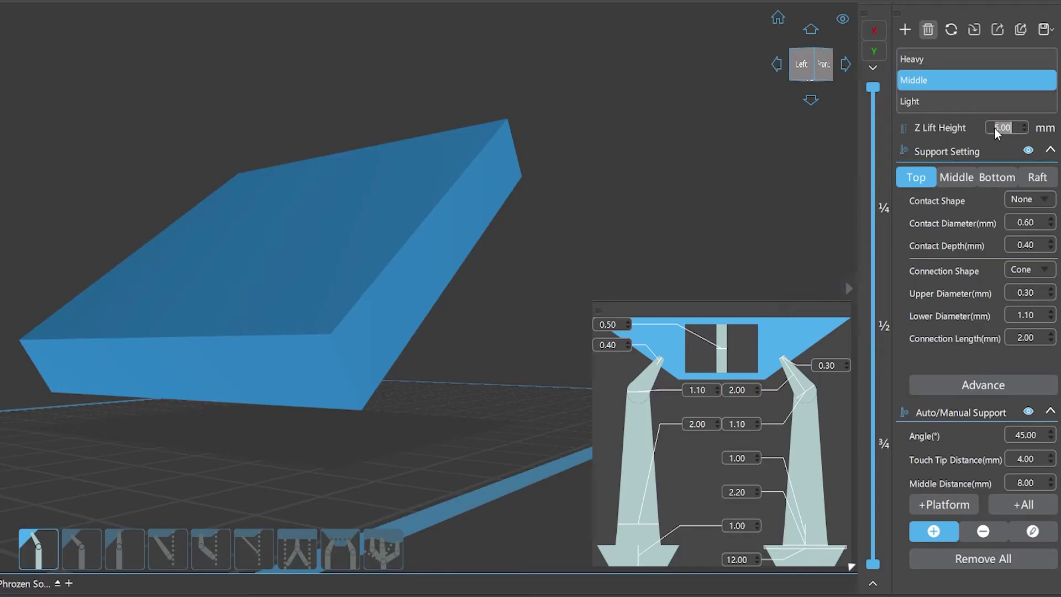
- Set Z lift height to 8 and place five supports along the model's lower edge
{"action": "type", "text": "8."}
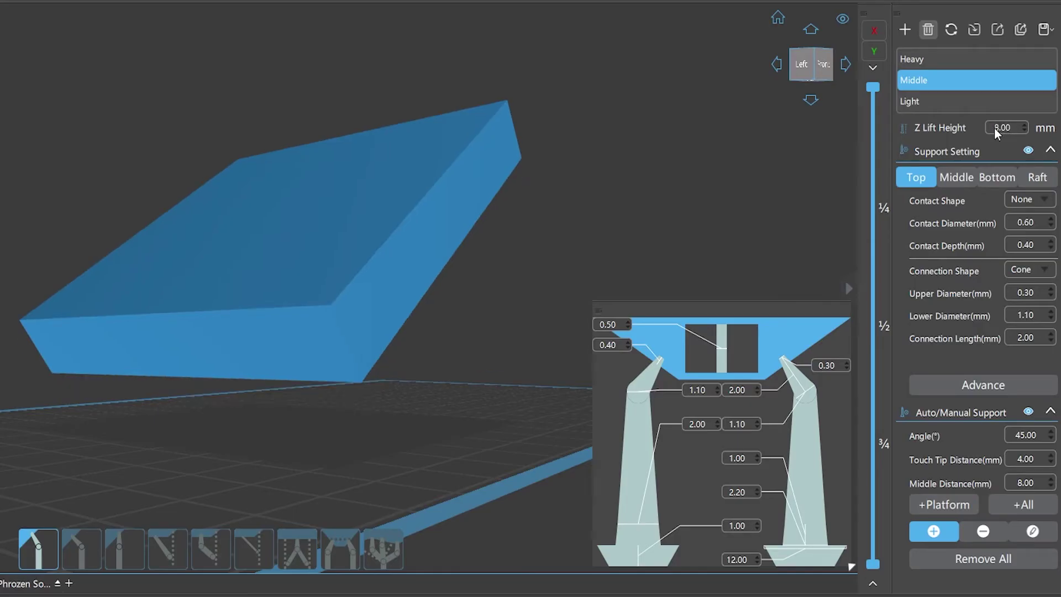
{"action": "scroll", "coordinate": [359, 413], "scroll_direction": "up", "scroll_amount": 5}
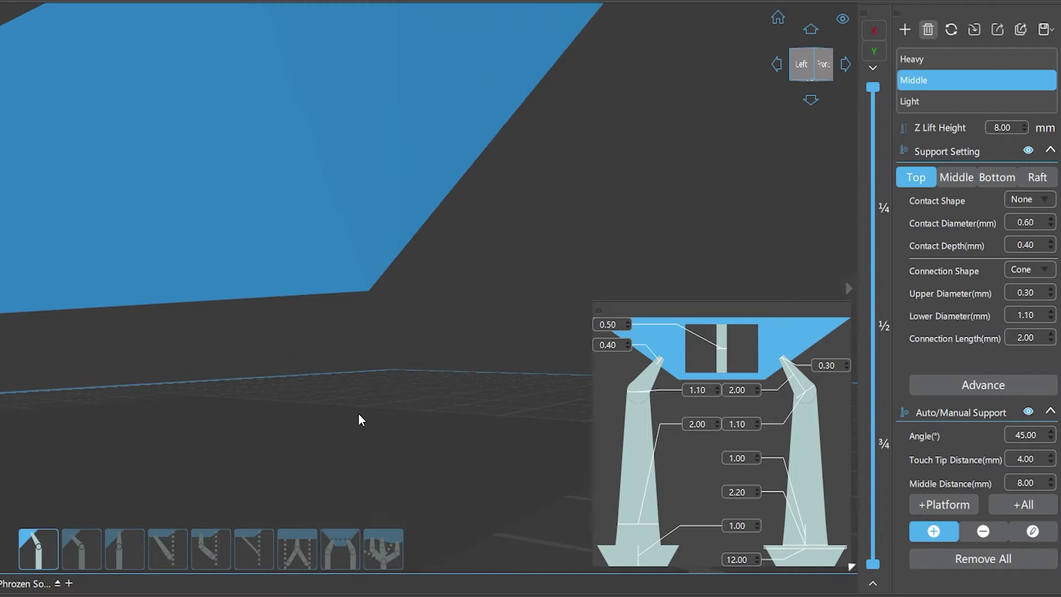
{"action": "left_click", "coordinate": [348, 288]}
{"action": "left_click", "coordinate": [280, 290]}
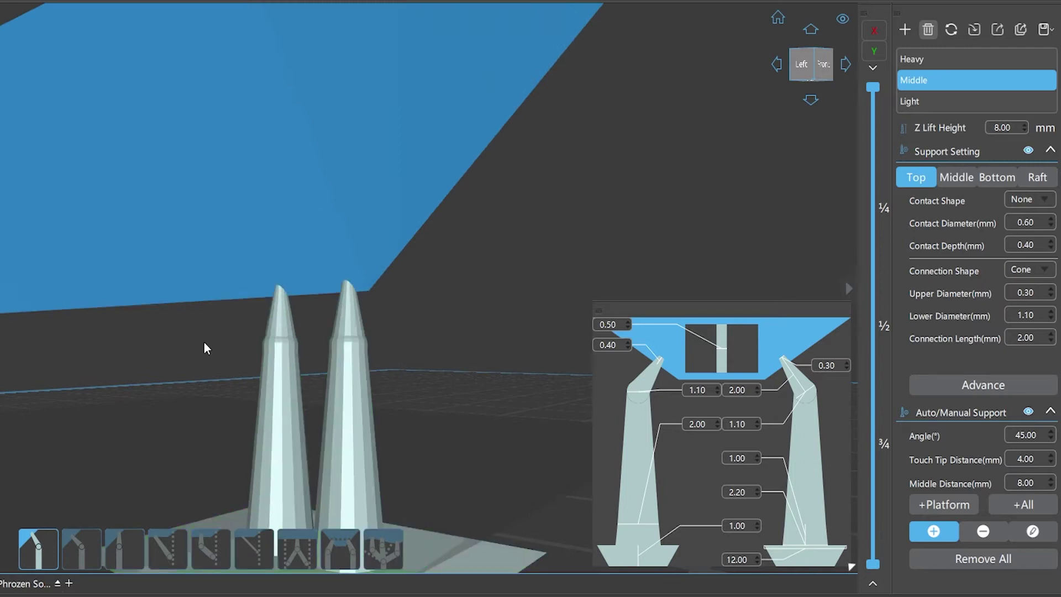
{"action": "left_click", "coordinate": [216, 298]}
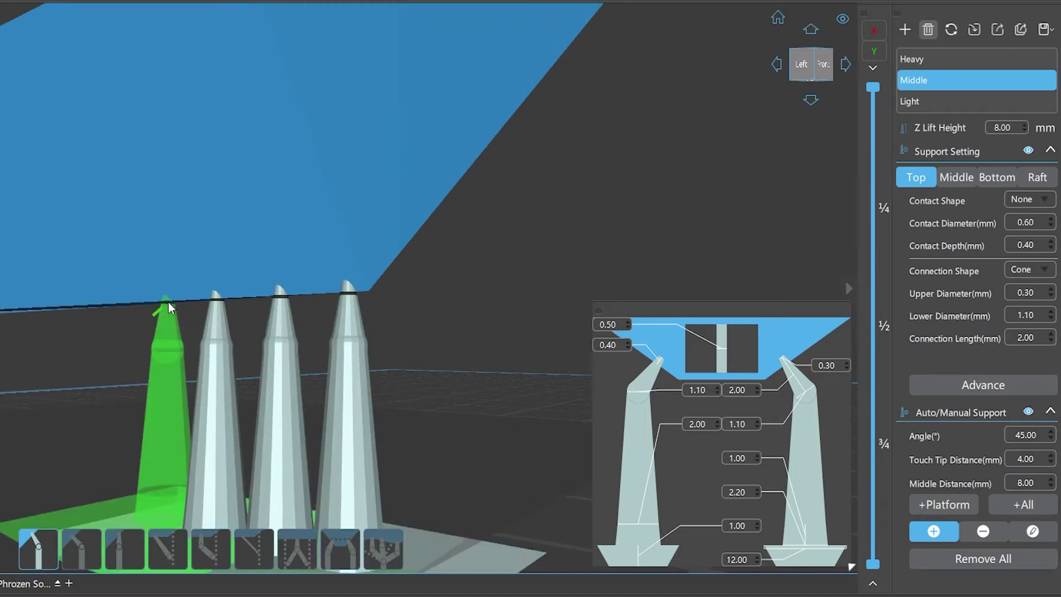
{"action": "left_click", "coordinate": [168, 302]}
{"action": "left_click", "coordinate": [108, 303]}
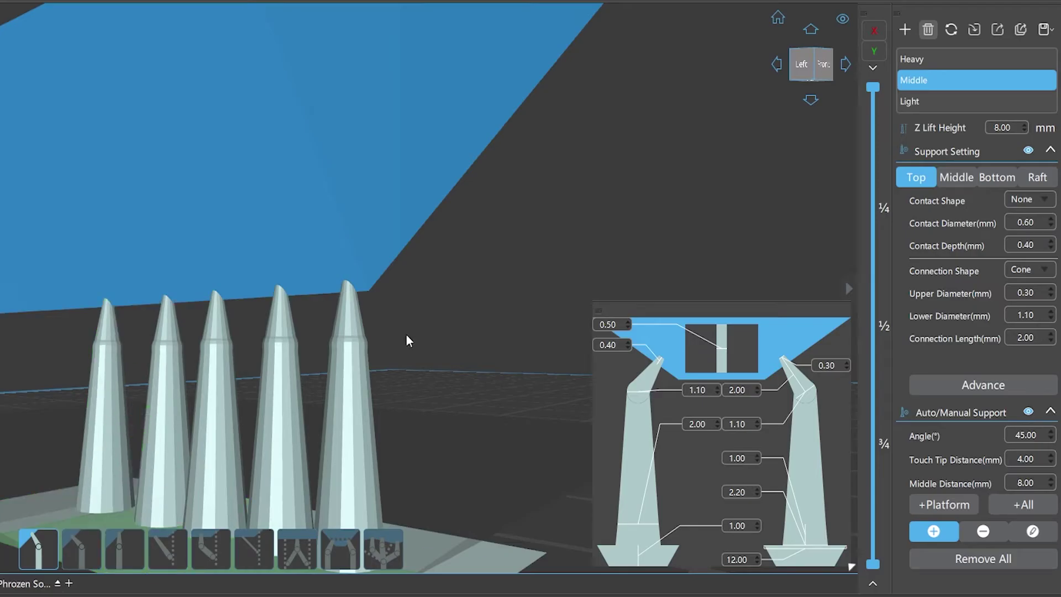
- Add five taller supports climbing the edge toward the top of the model
{"action": "left_click", "coordinate": [403, 252]}
{"action": "left_click", "coordinate": [442, 198]}
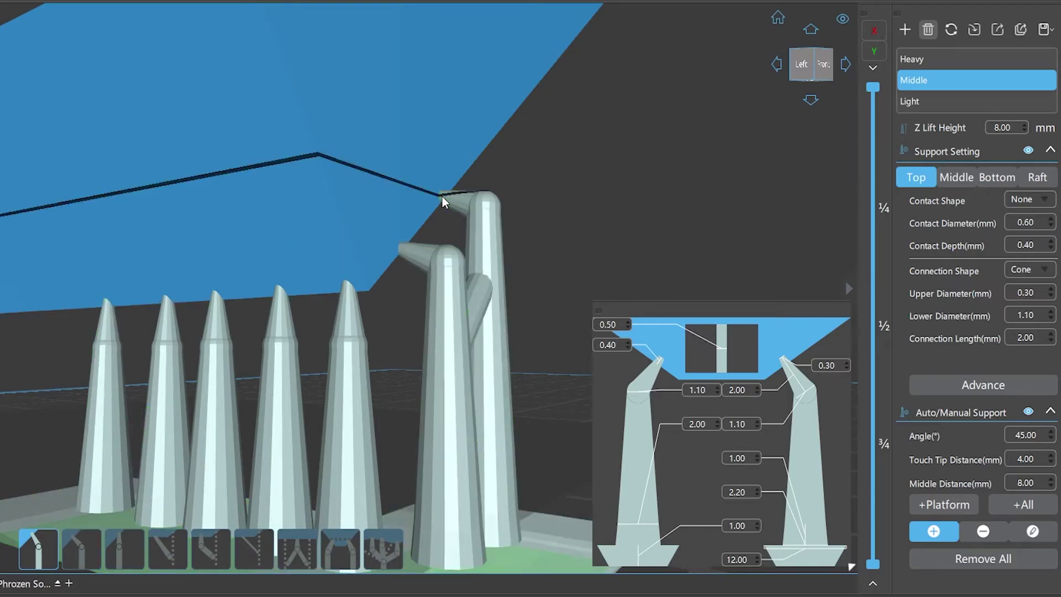
{"action": "left_click", "coordinate": [479, 151]}
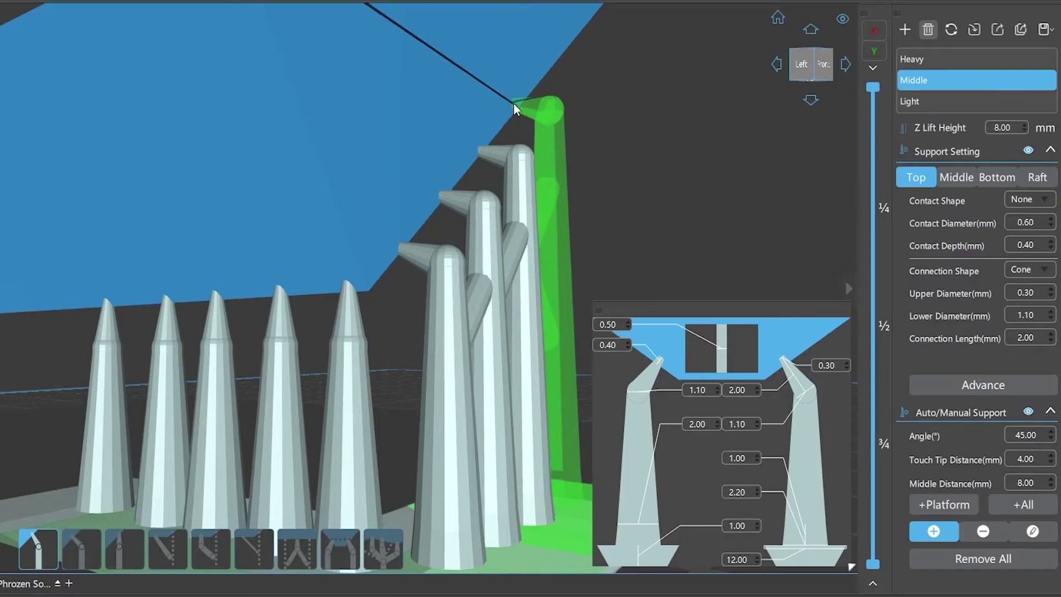
{"action": "left_click", "coordinate": [516, 105]}
{"action": "left_click", "coordinate": [548, 68]}
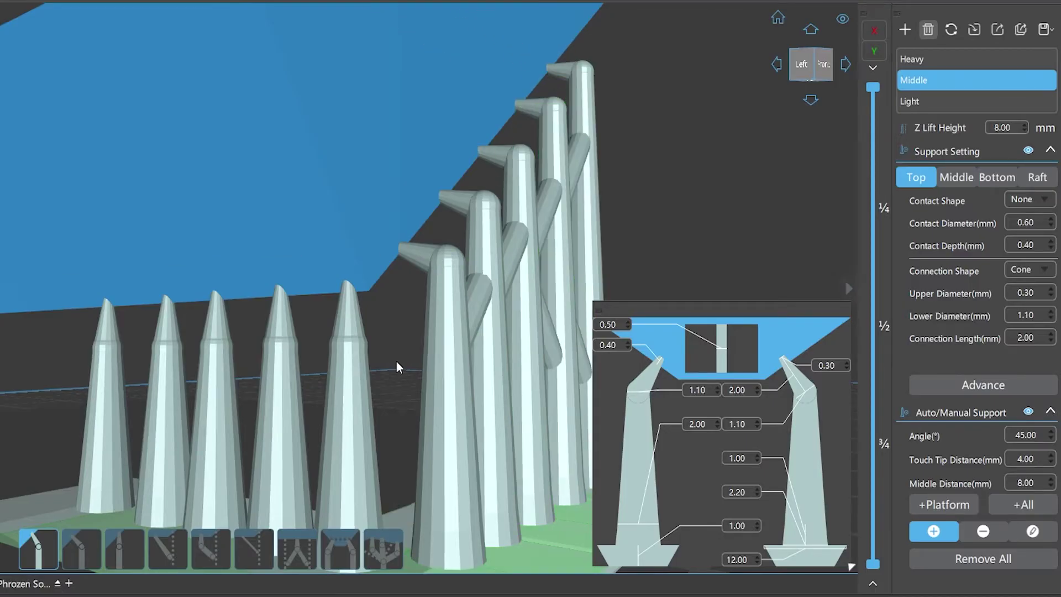
{"action": "scroll", "coordinate": [395, 360], "scroll_direction": "down", "scroll_amount": 5}
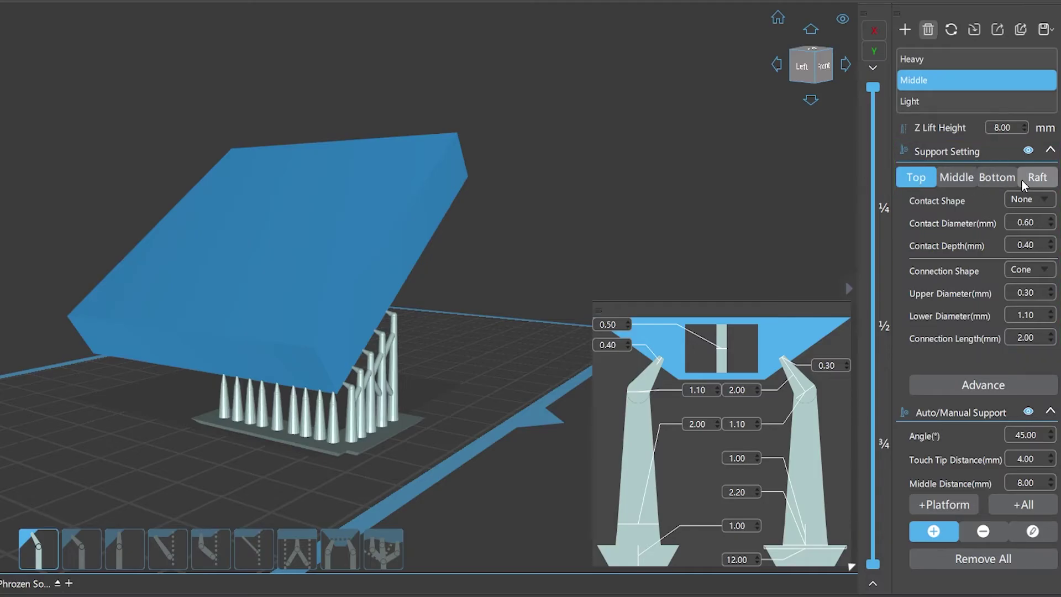
- Collapse and re-expand the Support Setting section, then zoom in on the model
{"action": "left_click", "coordinate": [1050, 150]}
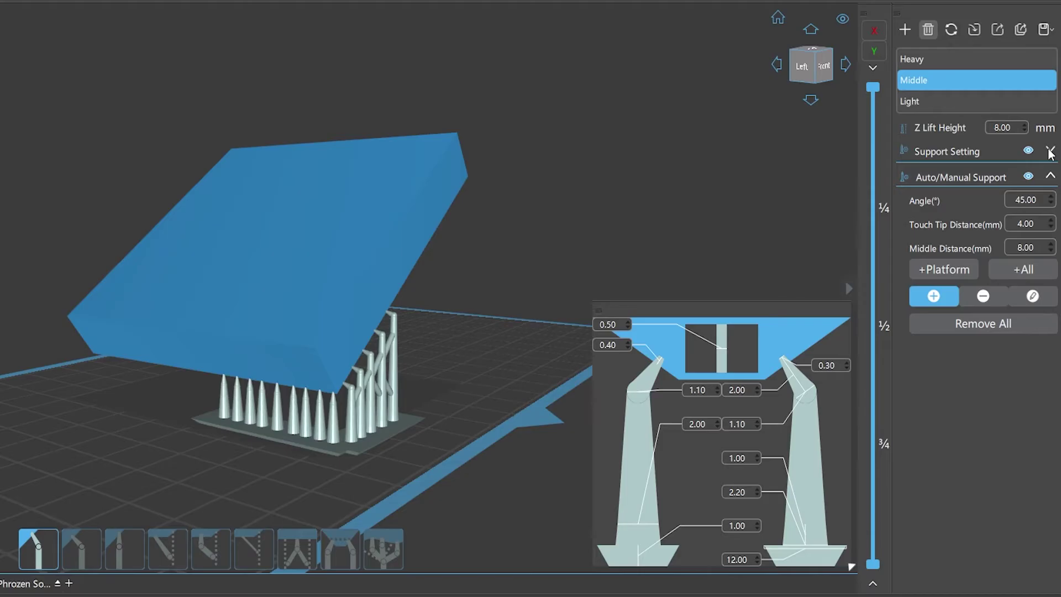
{"action": "left_click", "coordinate": [1050, 152]}
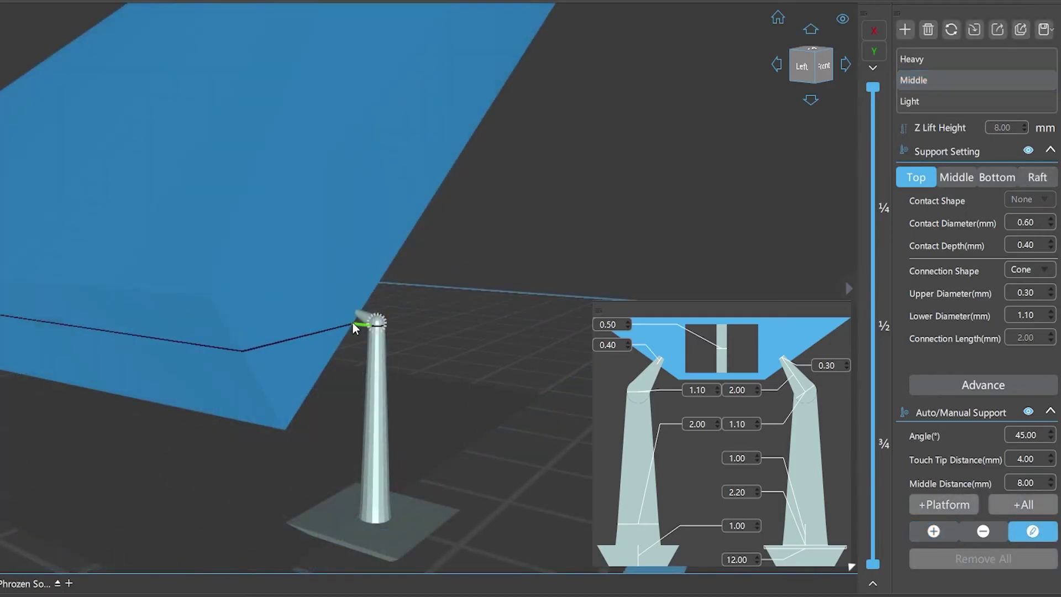
{"action": "scroll", "coordinate": [361, 320], "scroll_direction": "up", "scroll_amount": 6}
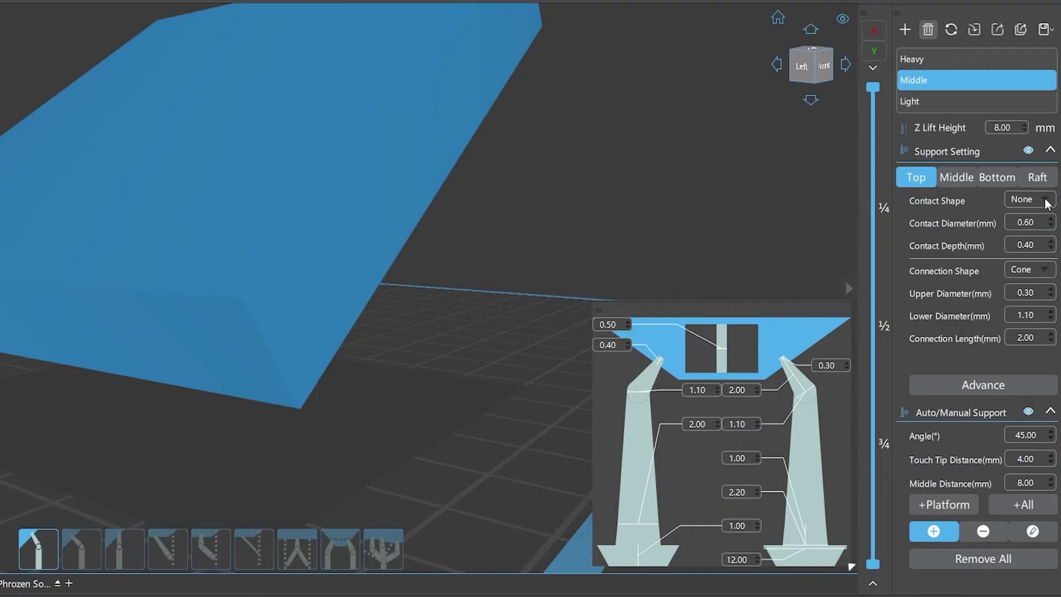
- Set Contact Shape to Sphere and place a sphere-tipped support on the model edge
{"action": "left_click", "coordinate": [1046, 202]}
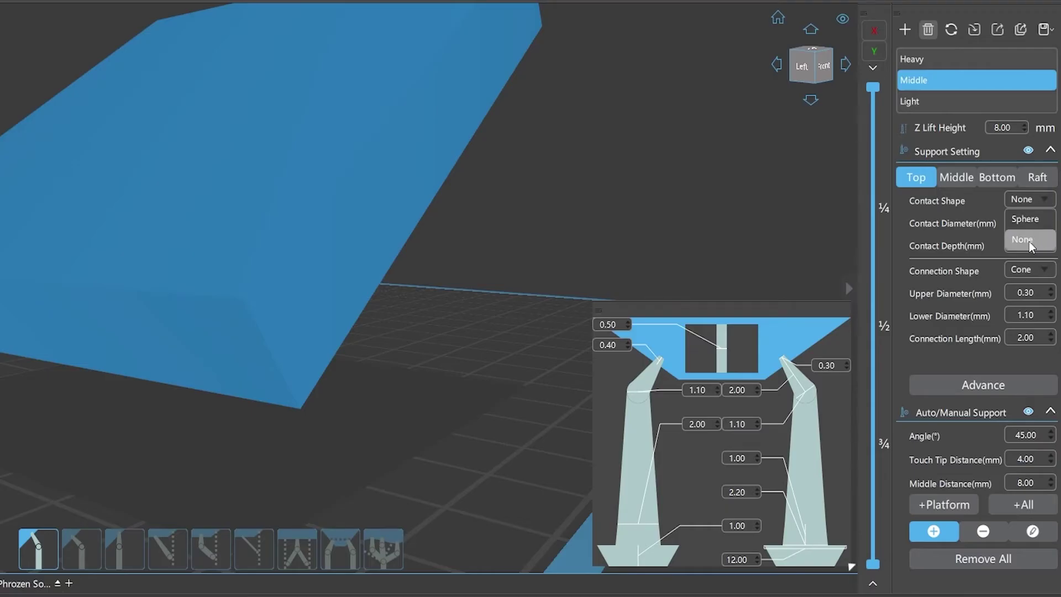
{"action": "left_click", "coordinate": [1028, 220]}
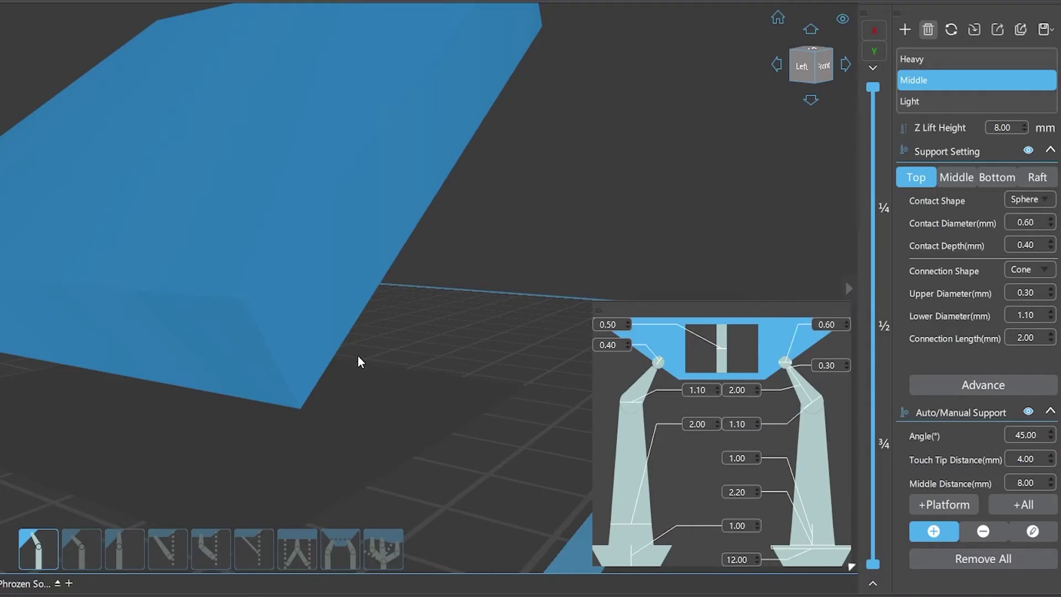
{"action": "scroll", "coordinate": [357, 352], "scroll_direction": "up", "scroll_amount": 1}
{"action": "left_click", "coordinate": [340, 287]}
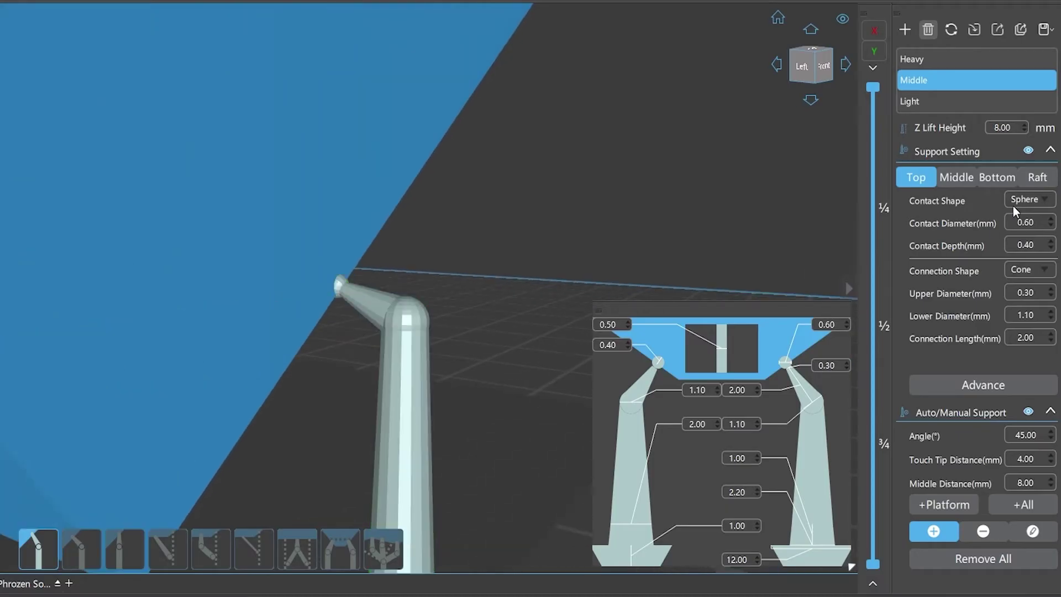
- Switch Contact Shape back to None and add another edge support
{"action": "left_click", "coordinate": [1041, 202]}
{"action": "left_click", "coordinate": [1022, 239]}
{"action": "left_click", "coordinate": [407, 187]}
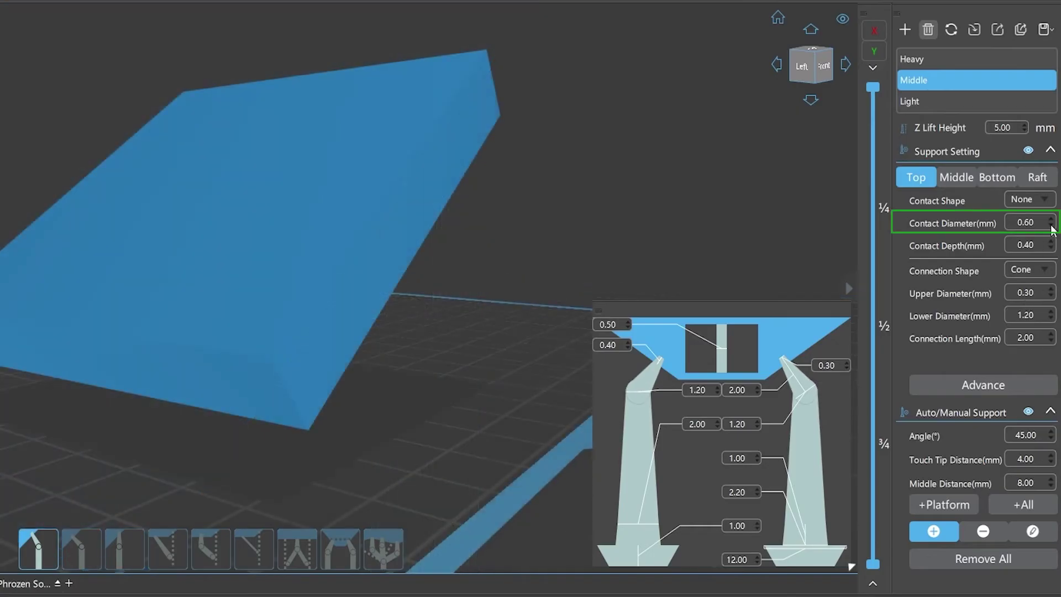
- Increase the contact diameter, choose a Sphere contact shape, and place an edge support
{"action": "left_click", "coordinate": [1054, 219]}
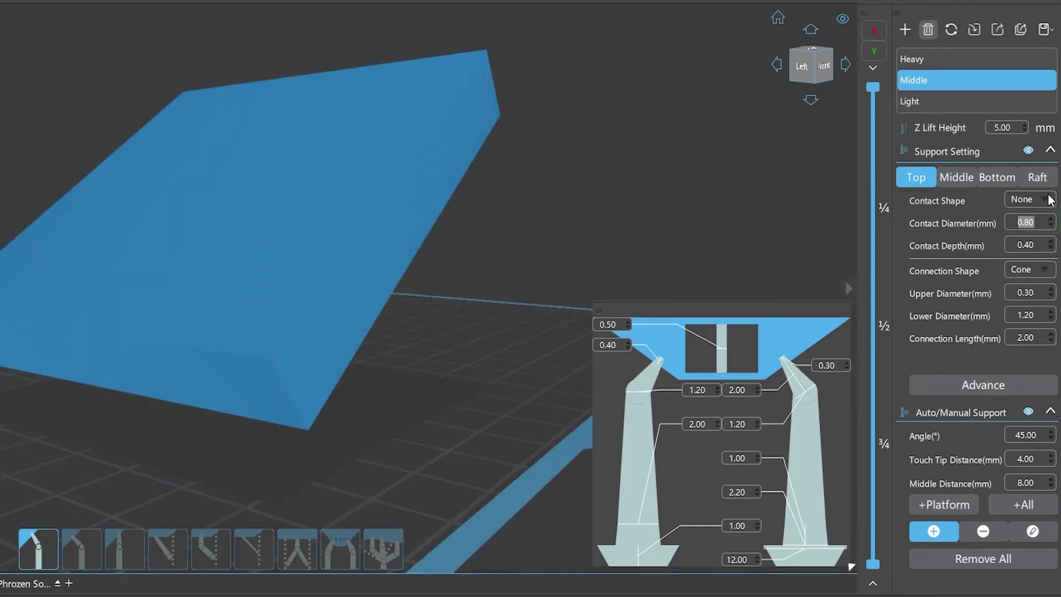
{"action": "left_click", "coordinate": [1042, 200]}
{"action": "left_click", "coordinate": [1022, 217]}
{"action": "scroll", "coordinate": [369, 363], "scroll_direction": "up", "scroll_amount": 3}
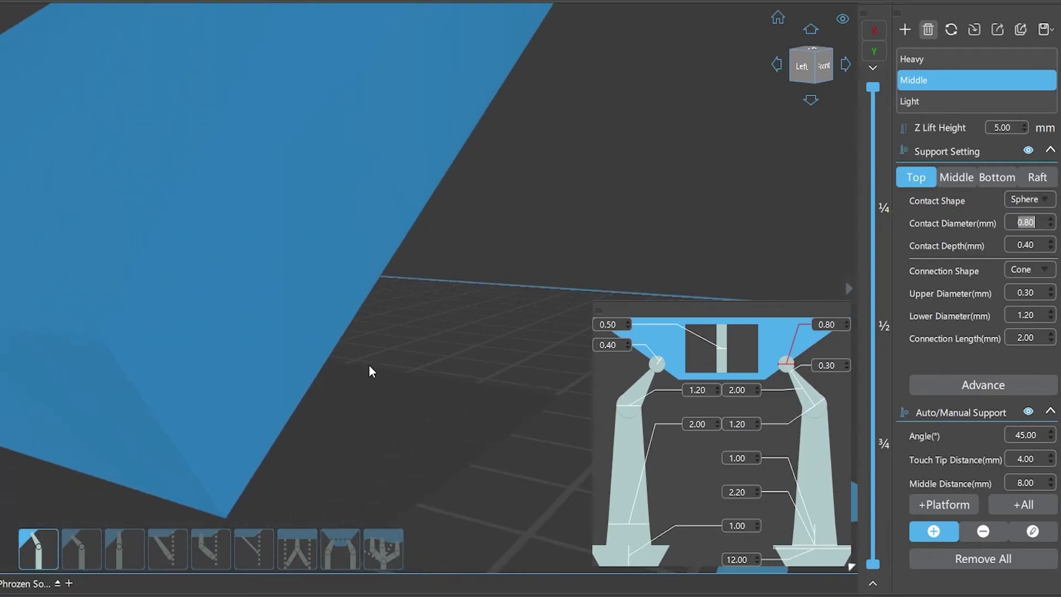
{"action": "left_click", "coordinate": [366, 296]}
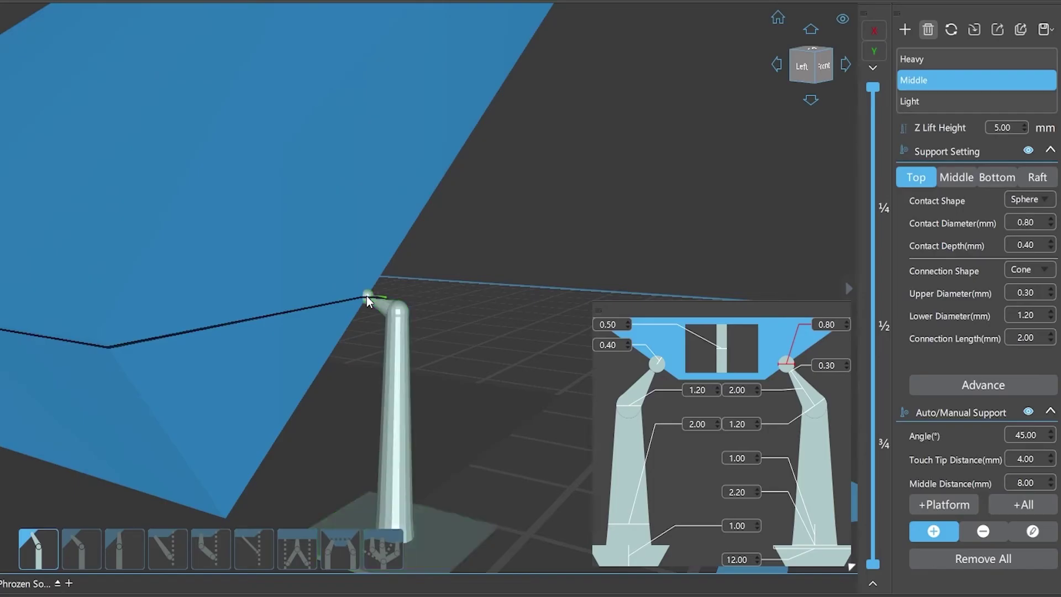
- Set Contact Diameter to 1.2 and place a larger-tipped support
{"action": "double_click", "coordinate": [1045, 226]}
{"action": "type", "text": "1.2"}
{"action": "left_click", "coordinate": [407, 228]}
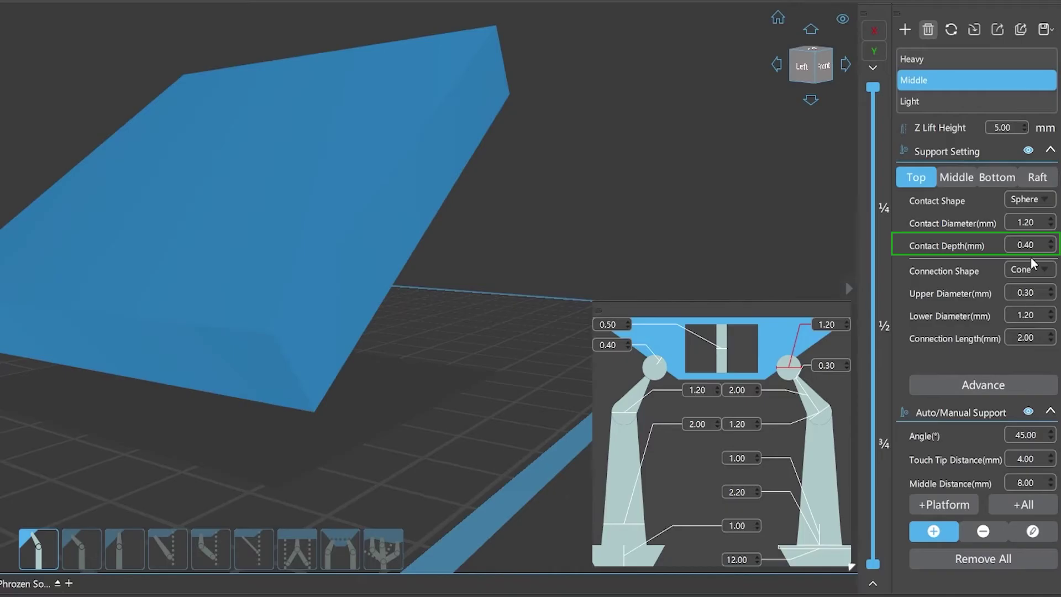
- Place edge supports at contact depths 0.2 and then 0.8
{"action": "double_click", "coordinate": [1046, 247]}
{"action": "type", "text": "0.2"}
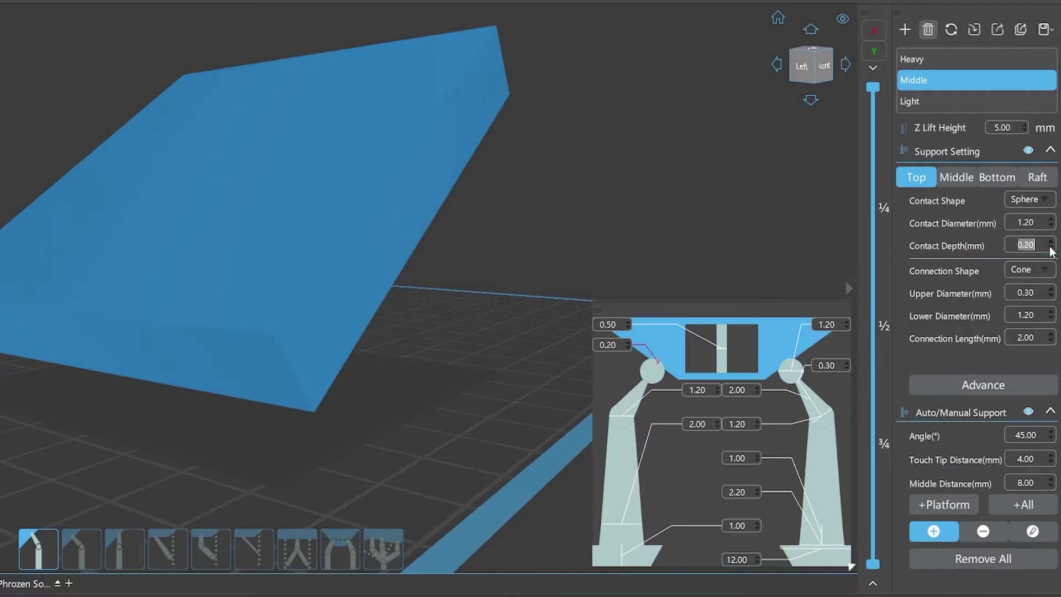
{"action": "left_click", "coordinate": [367, 324]}
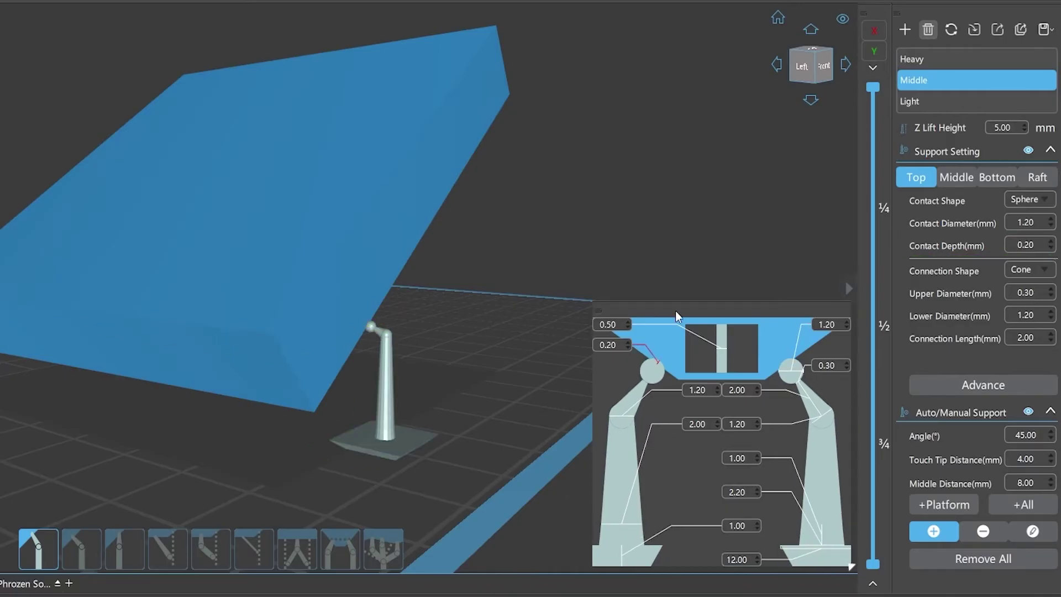
{"action": "double_click", "coordinate": [1038, 246]}
{"action": "type", "text": "0.8"}
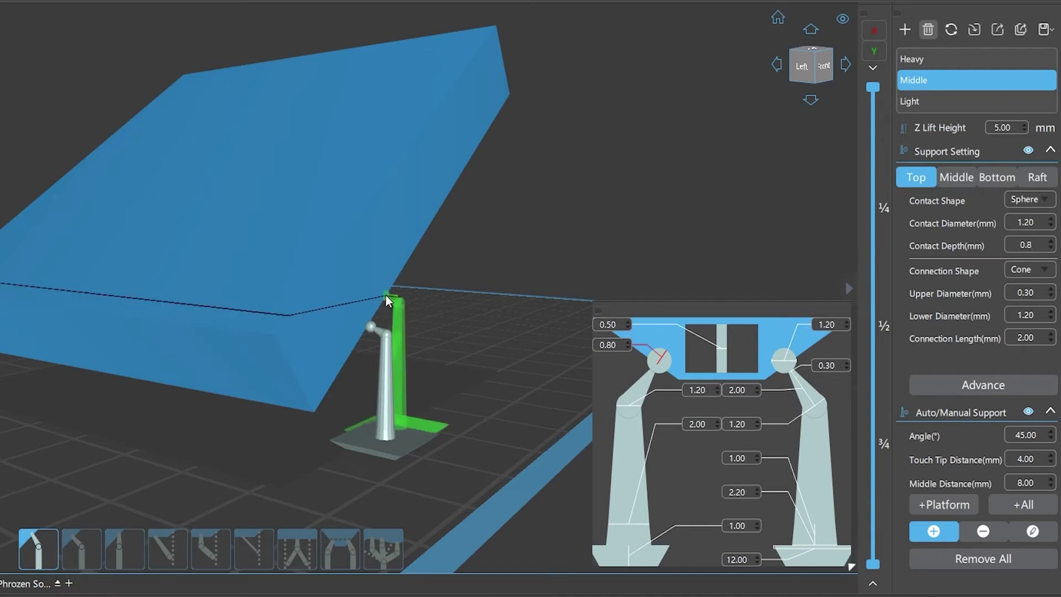
{"action": "left_click", "coordinate": [386, 293]}
{"action": "scroll", "coordinate": [429, 370], "scroll_direction": "up", "scroll_amount": 1}
{"action": "scroll", "coordinate": [419, 369], "scroll_direction": "up", "scroll_amount": 4}
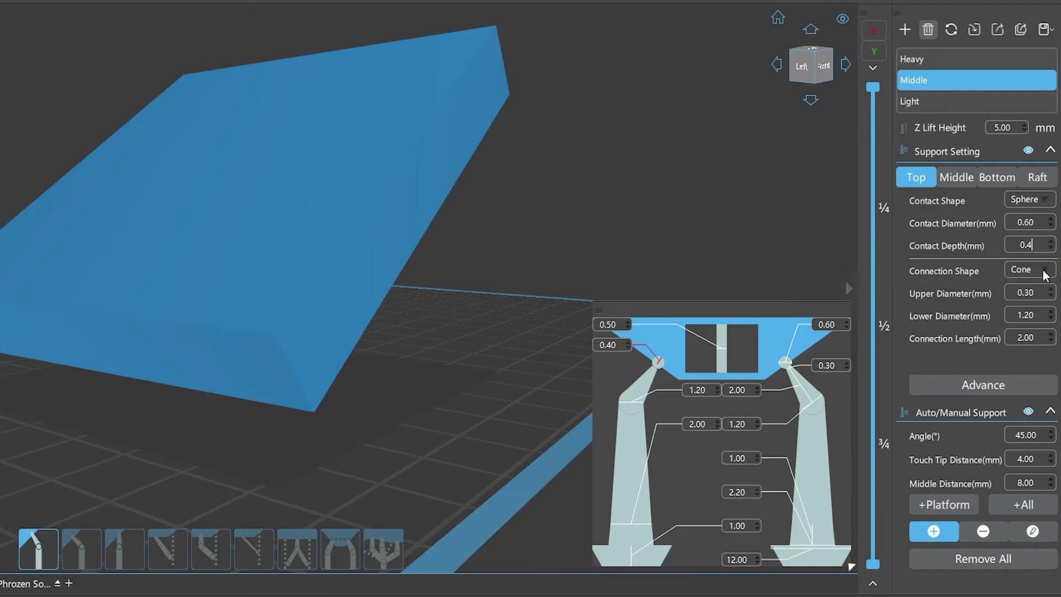
- Add a Cone-connected support on the model edge
{"action": "left_click", "coordinate": [1042, 273]}
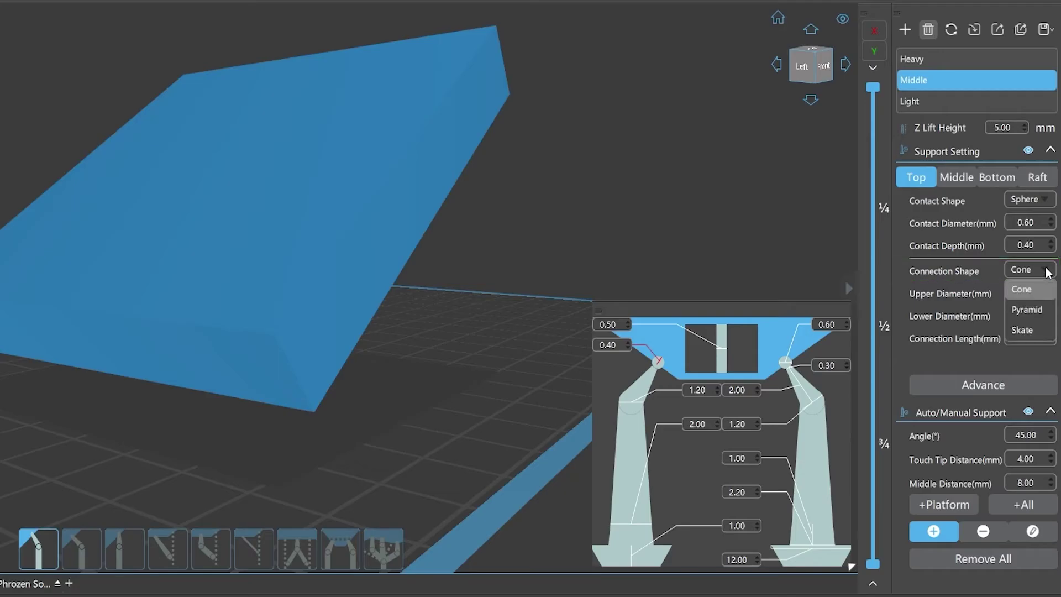
{"action": "left_click", "coordinate": [1032, 293]}
{"action": "scroll", "coordinate": [395, 359], "scroll_direction": "up", "scroll_amount": 3}
{"action": "left_click", "coordinate": [363, 273]}
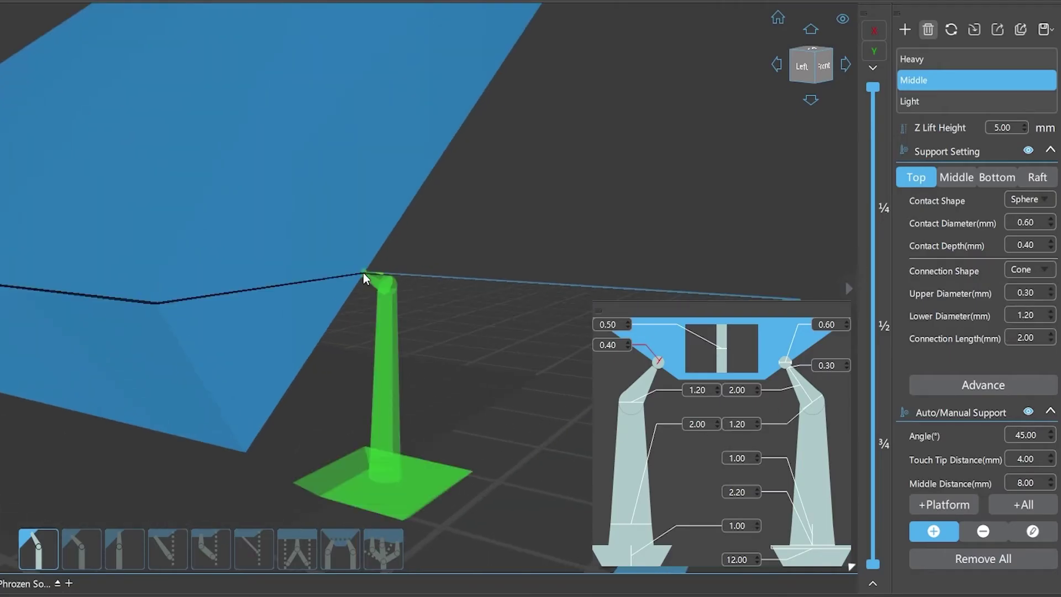
- Add two more edge supports using Pyramid and then Skate connection shapes
{"action": "left_click", "coordinate": [1046, 273]}
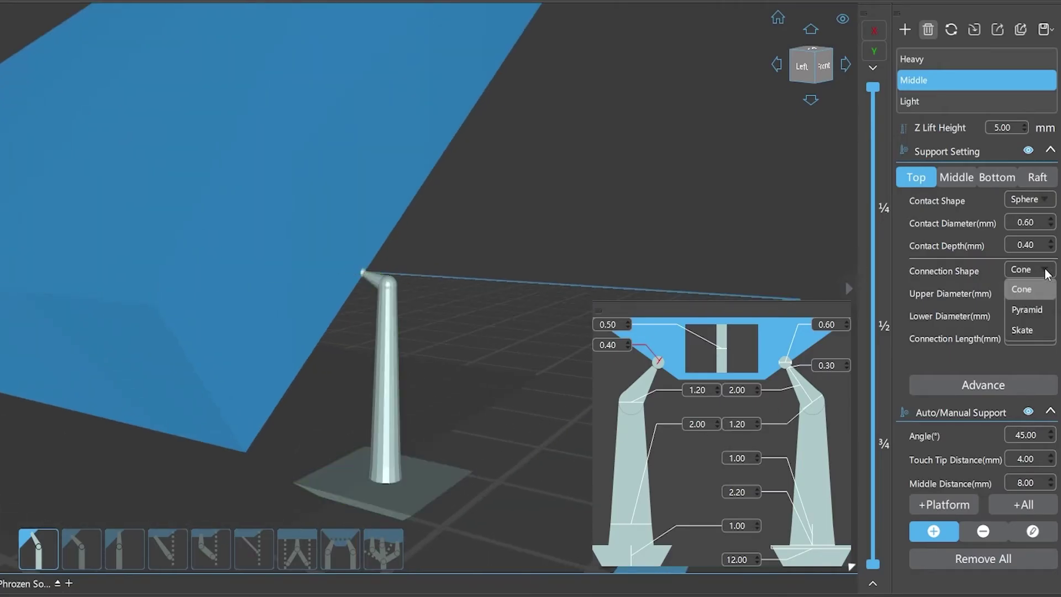
{"action": "left_click", "coordinate": [1026, 310]}
{"action": "left_click", "coordinate": [406, 210]}
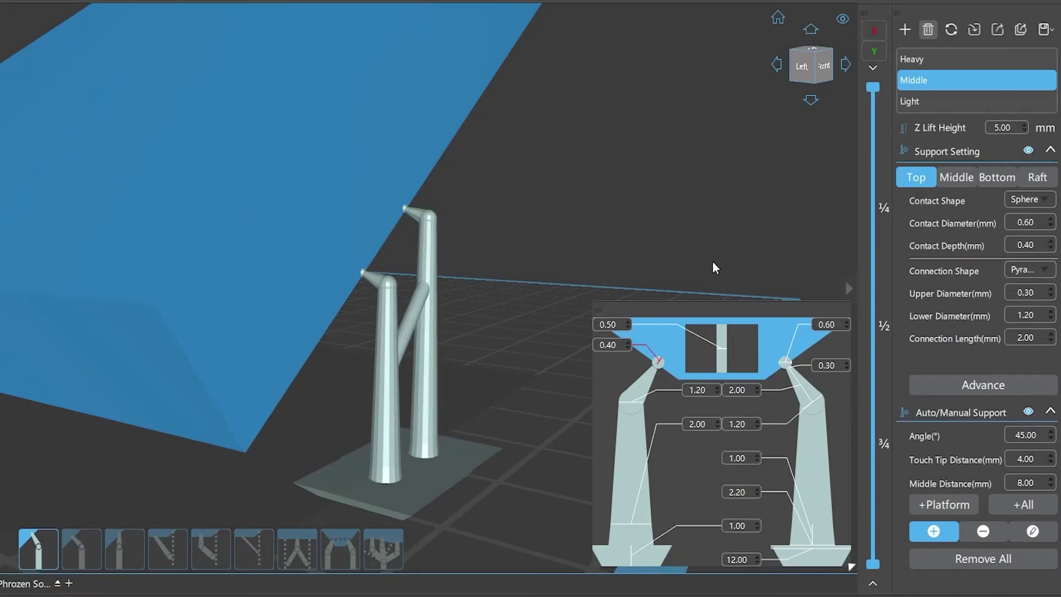
{"action": "left_click", "coordinate": [1048, 271]}
{"action": "left_click", "coordinate": [1022, 330]}
{"action": "left_click", "coordinate": [437, 161]}
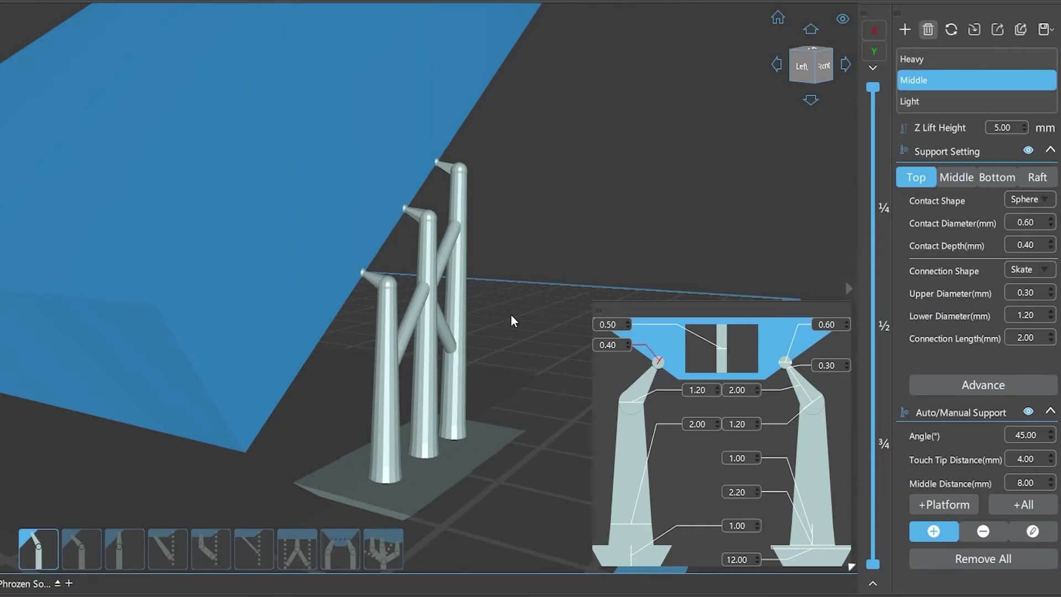
{"action": "scroll", "coordinate": [505, 299], "scroll_direction": "up", "scroll_amount": 5}
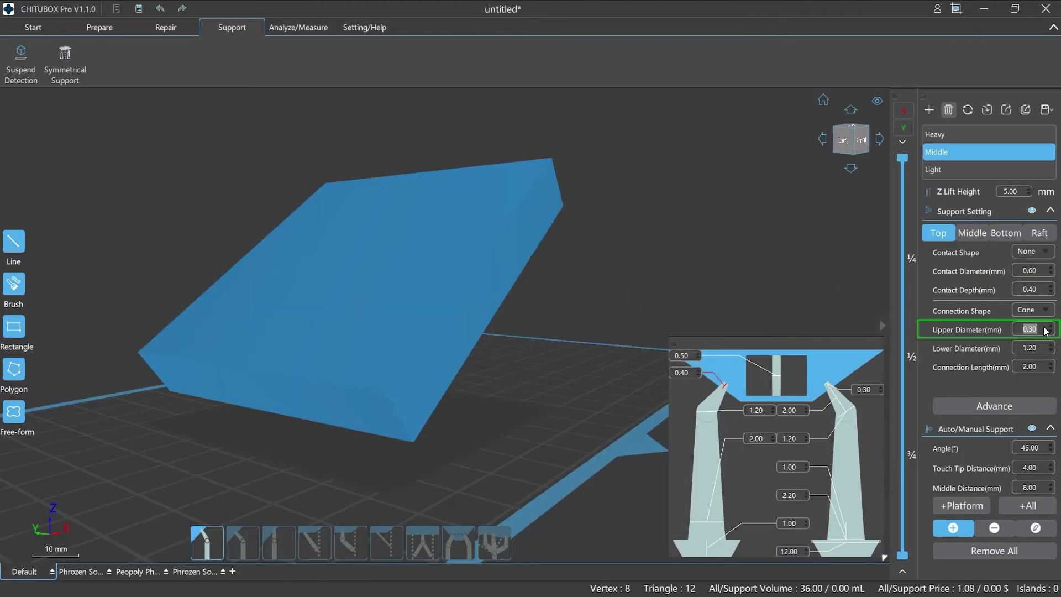
- Place supports with upper diameters 0.6 and then 0.8
{"action": "type", "text": "0.6"}
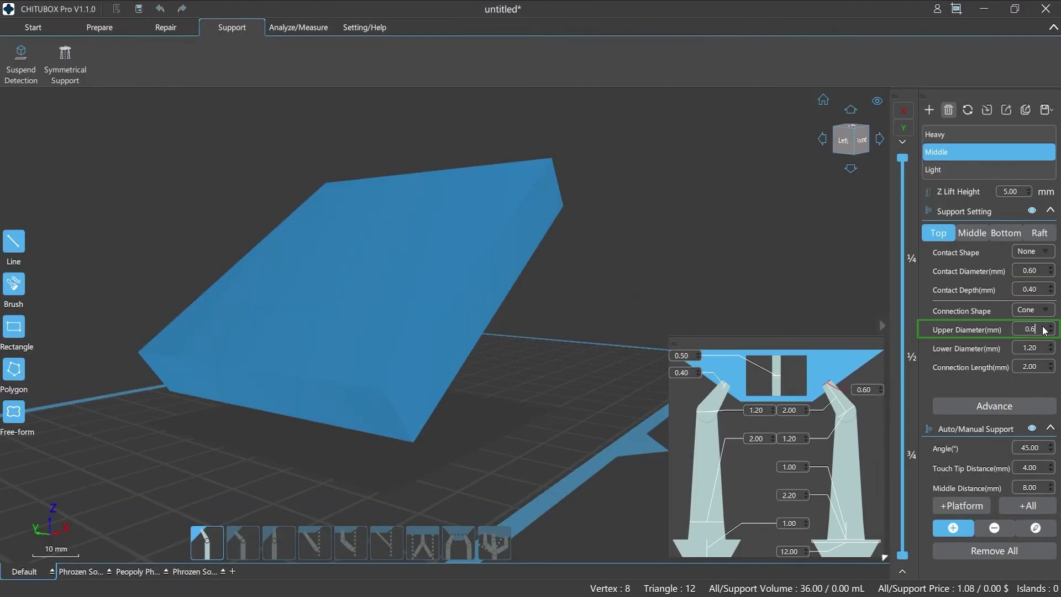
{"action": "scroll", "coordinate": [477, 423], "scroll_direction": "up", "scroll_amount": 3}
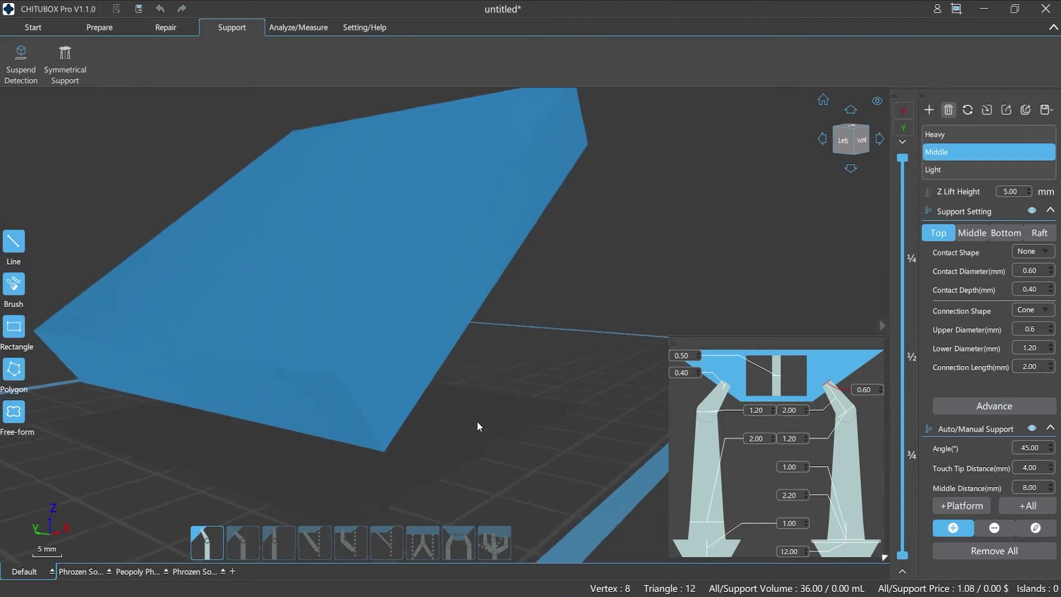
{"action": "scroll", "coordinate": [477, 426], "scroll_direction": "up", "scroll_amount": 2}
{"action": "left_click", "coordinate": [436, 334]}
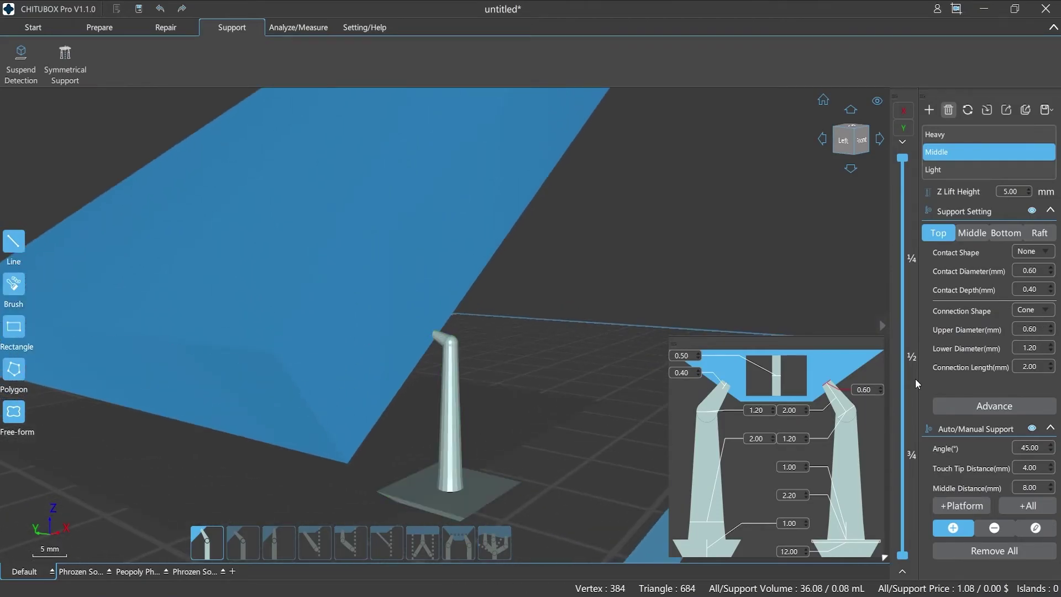
{"action": "double_click", "coordinate": [1042, 331]}
{"action": "type", "text": "0.8"}
{"action": "left_click", "coordinate": [459, 303]}
{"action": "scroll", "coordinate": [460, 339], "scroll_direction": "up", "scroll_amount": 2, "text": "ctrl"}
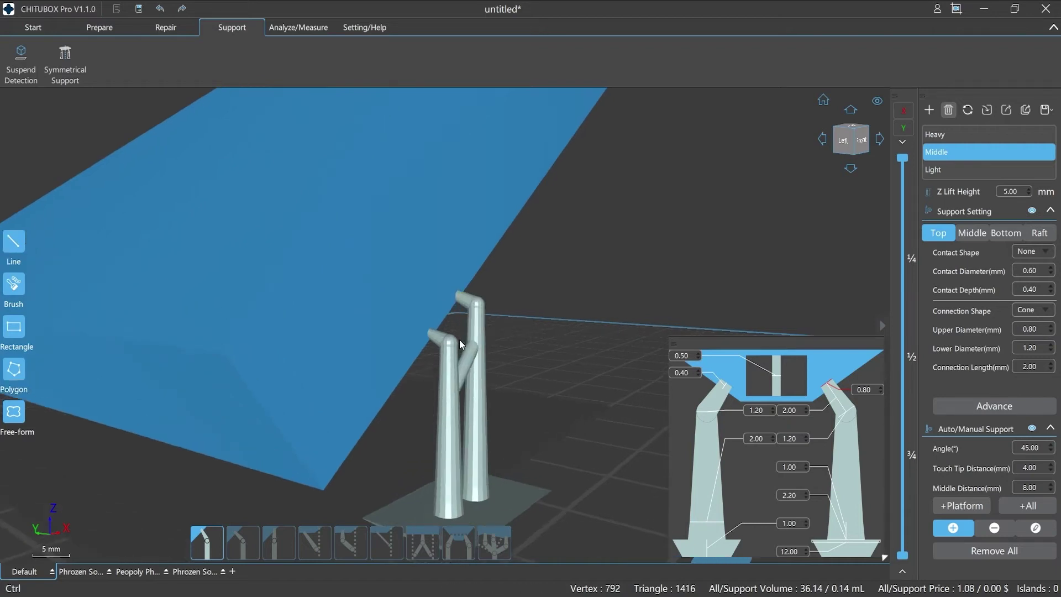
{"action": "scroll", "coordinate": [459, 339], "scroll_direction": "up", "scroll_amount": 3, "text": "ctrl"}
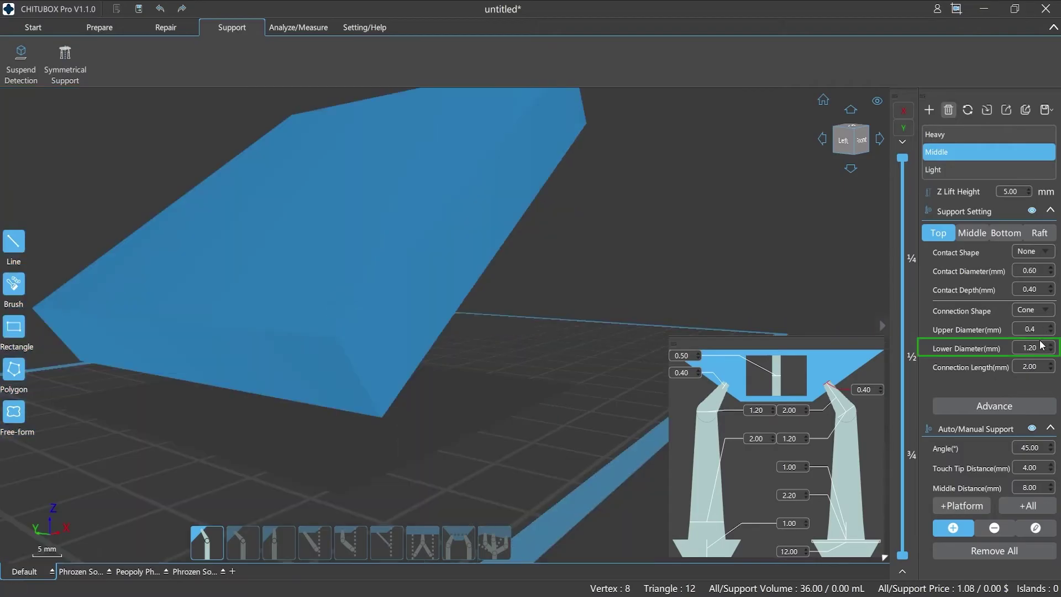
- Place supports with lower diameters 1.00 and then 1.40
{"action": "left_click", "coordinate": [1051, 351]}
{"action": "left_click", "coordinate": [1053, 351]}
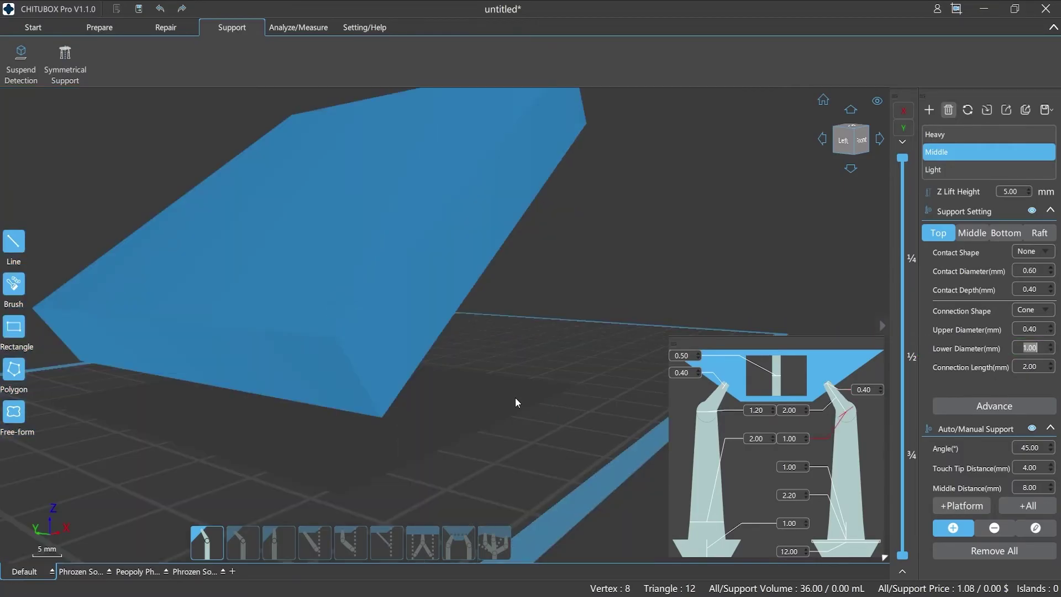
{"action": "left_click", "coordinate": [442, 330]}
{"action": "type", "text": "1.4"}
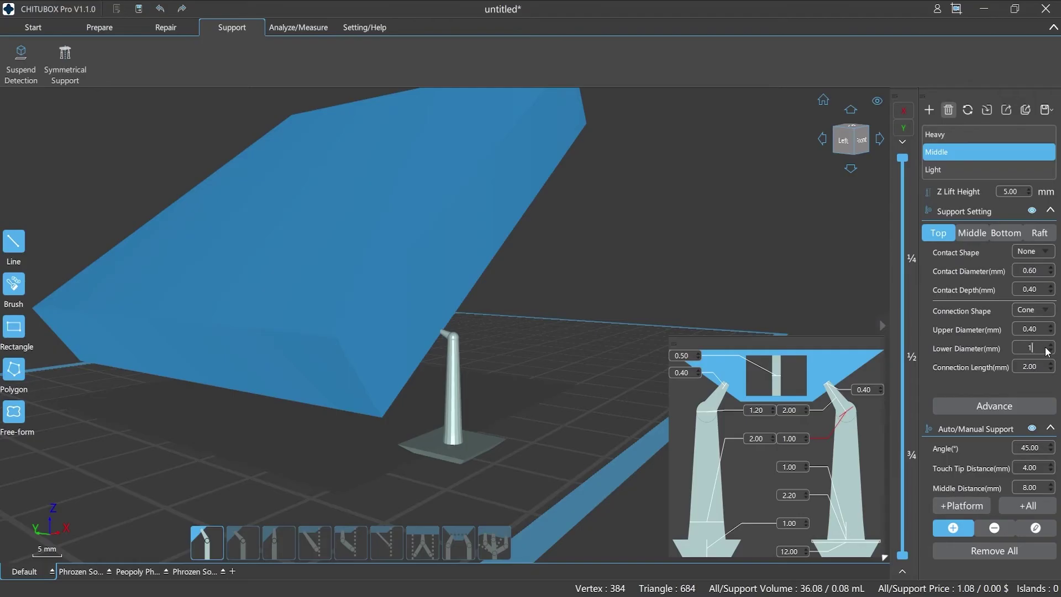
{"action": "left_click", "coordinate": [463, 305]}
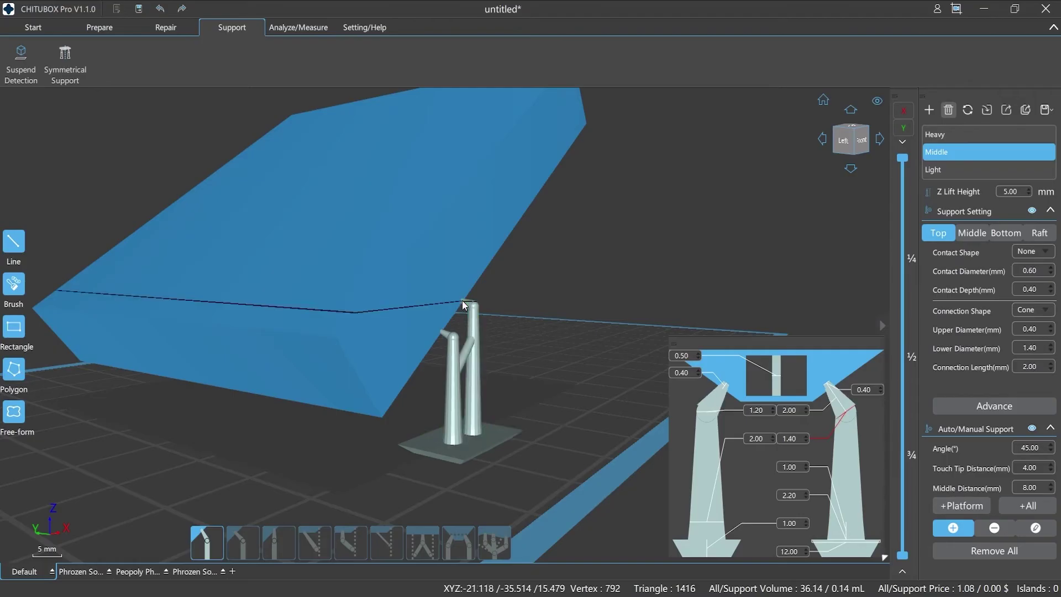
{"action": "scroll", "coordinate": [453, 318], "scroll_direction": "up", "scroll_amount": 5}
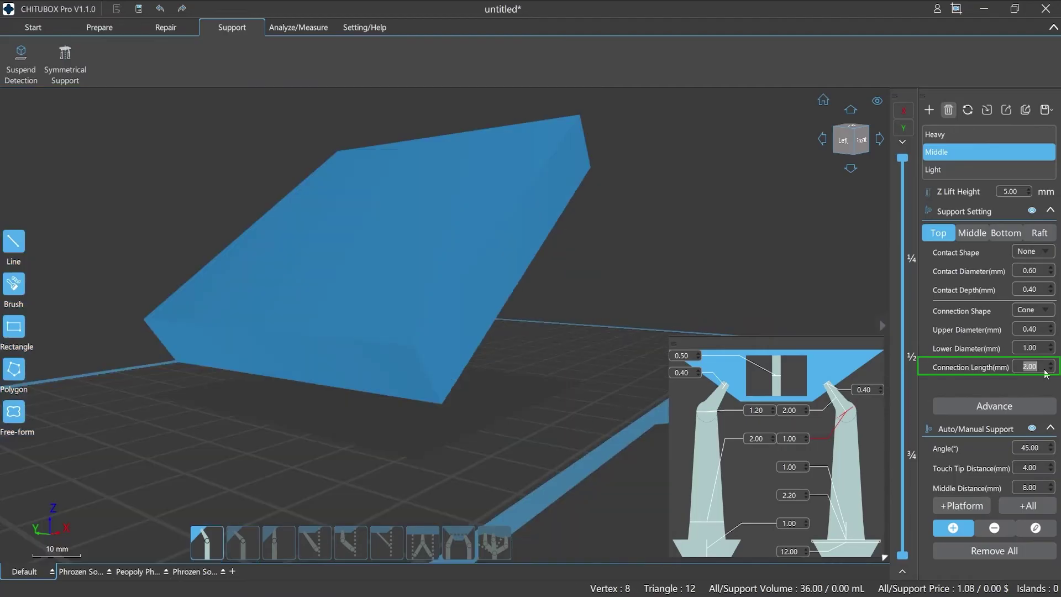
- Place supports with connection lengths 2.60 and then 3.20
{"action": "type", "text": "2.6"}
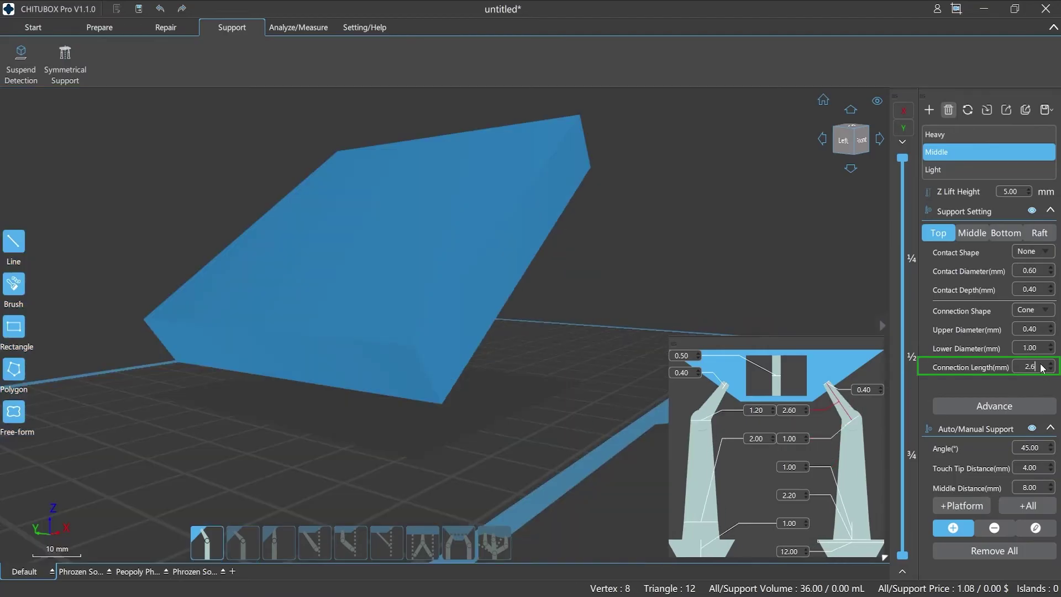
{"action": "key", "text": "Return"}
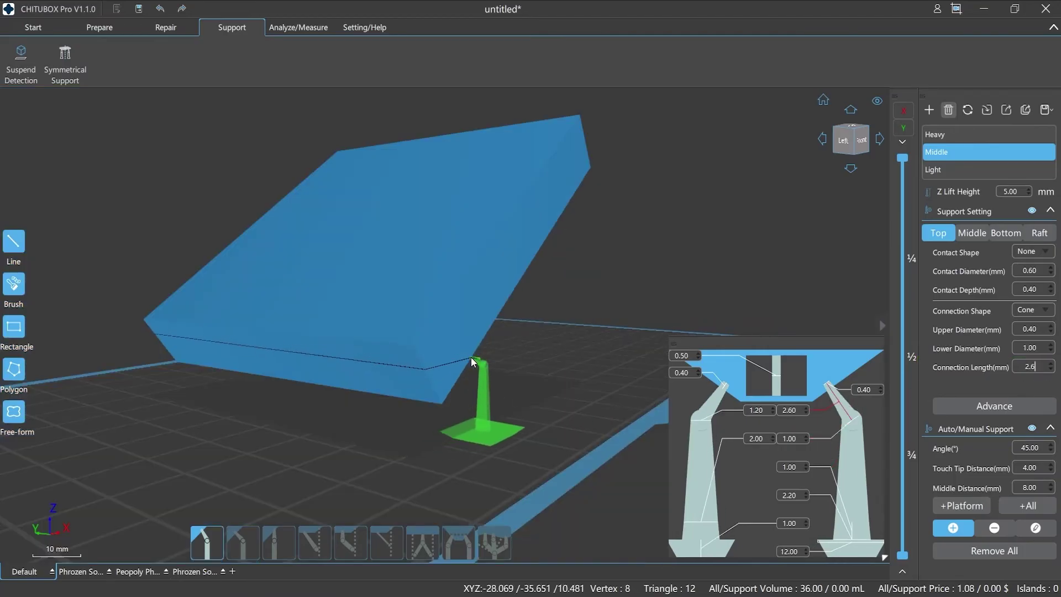
{"action": "left_click", "coordinate": [471, 357]}
{"action": "double_click", "coordinate": [1031, 366]}
{"action": "type", "text": "3.2"}
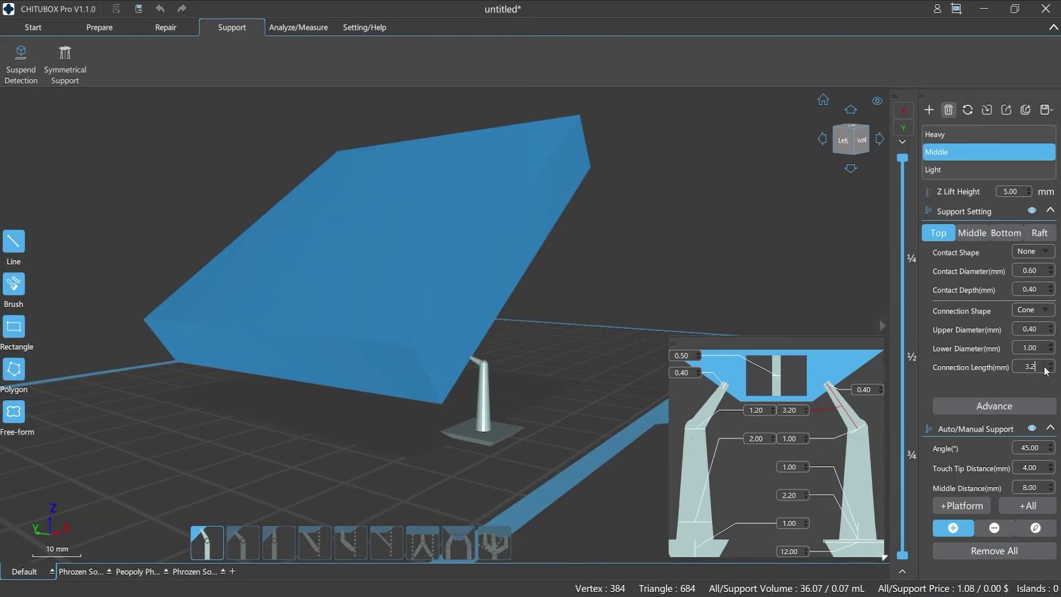
{"action": "key", "text": "Return"}
{"action": "left_click", "coordinate": [485, 336]}
{"action": "scroll", "coordinate": [505, 369], "scroll_direction": "up", "scroll_amount": 5, "text": "ctrl"}
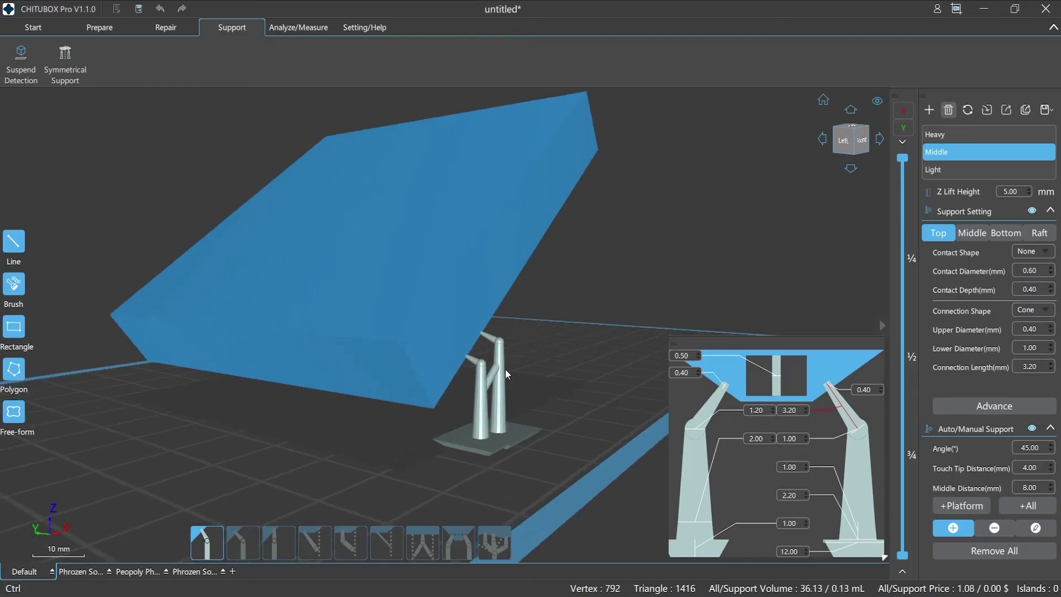
{"action": "scroll", "coordinate": [505, 369], "scroll_direction": "up", "scroll_amount": 1, "text": "ctrl"}
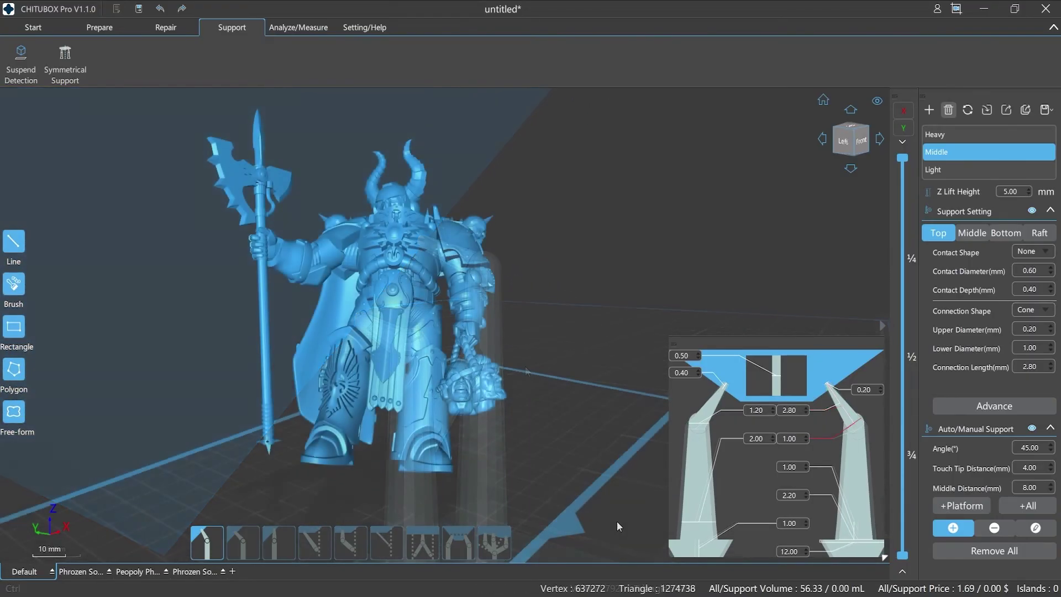
- Orbit and zoom onto the two held heads, leaving Contact Shape at None
{"action": "left_click_drag", "start_coordinate": [616, 522], "coordinate": [593, 512]}
{"action": "scroll", "coordinate": [455, 442], "scroll_direction": "up", "scroll_amount": 6}
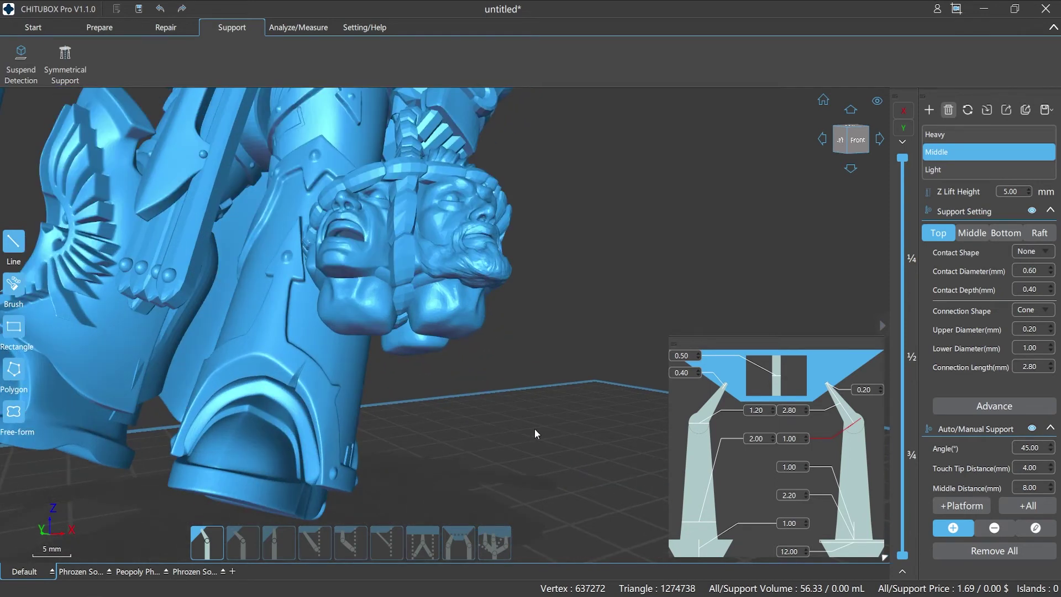
{"action": "left_click_drag", "start_coordinate": [535, 428], "coordinate": [532, 428]}
{"action": "scroll", "coordinate": [481, 423], "scroll_direction": "up", "scroll_amount": 2}
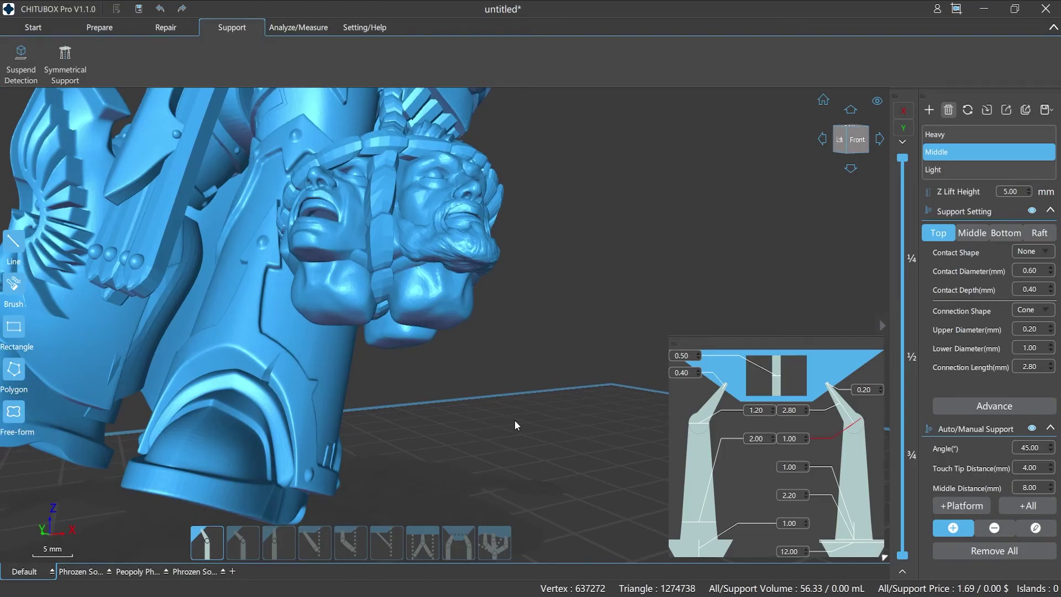
{"action": "left_click", "coordinate": [1043, 253]}
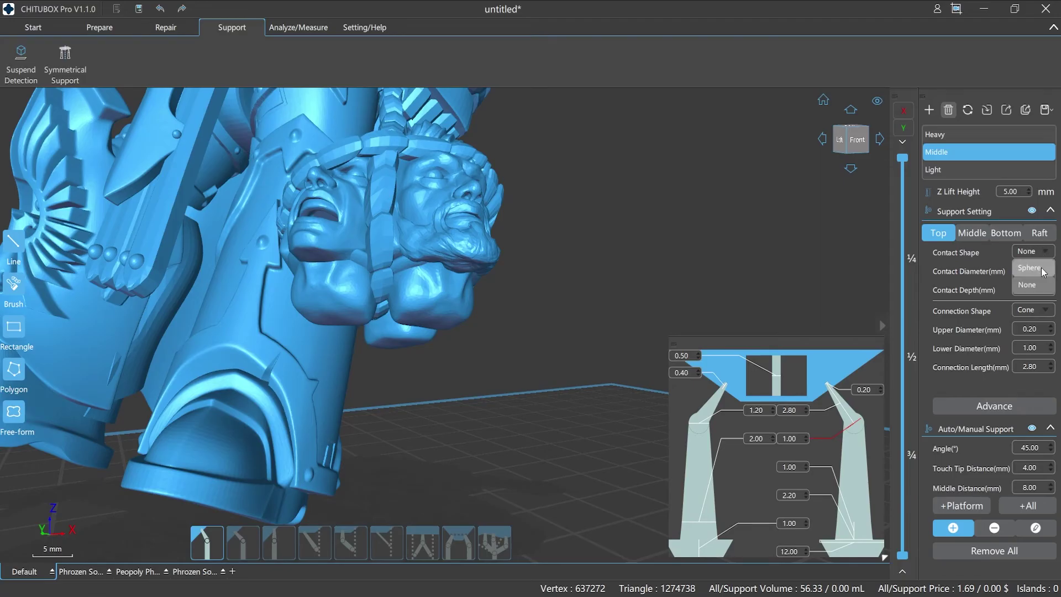
{"action": "left_click", "coordinate": [1042, 284]}
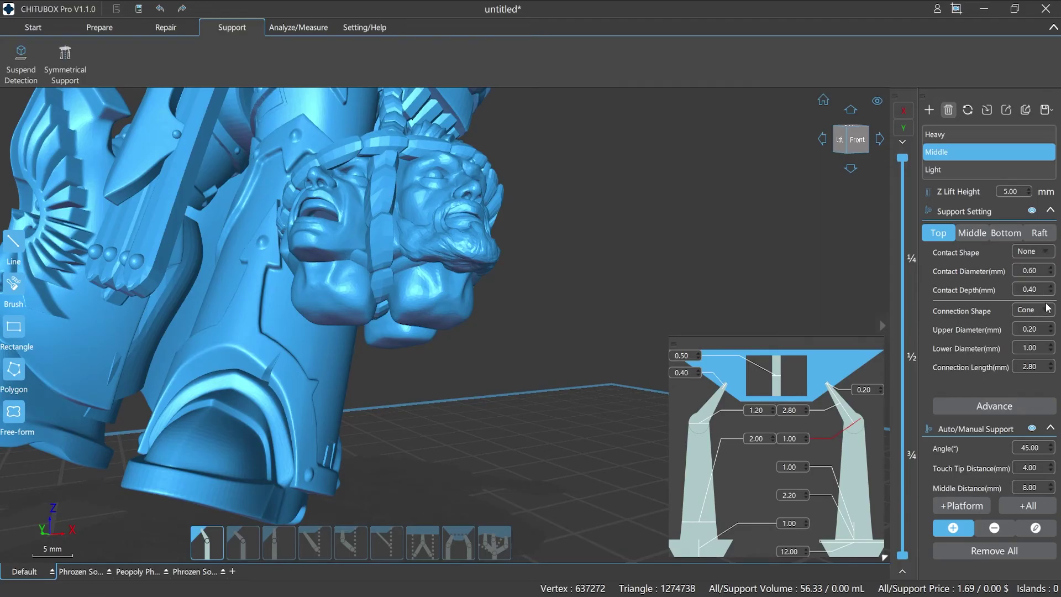
- Place chin supports with upper diameters 0.6, 0.4 and 0.2
{"action": "type", "text": "6"}
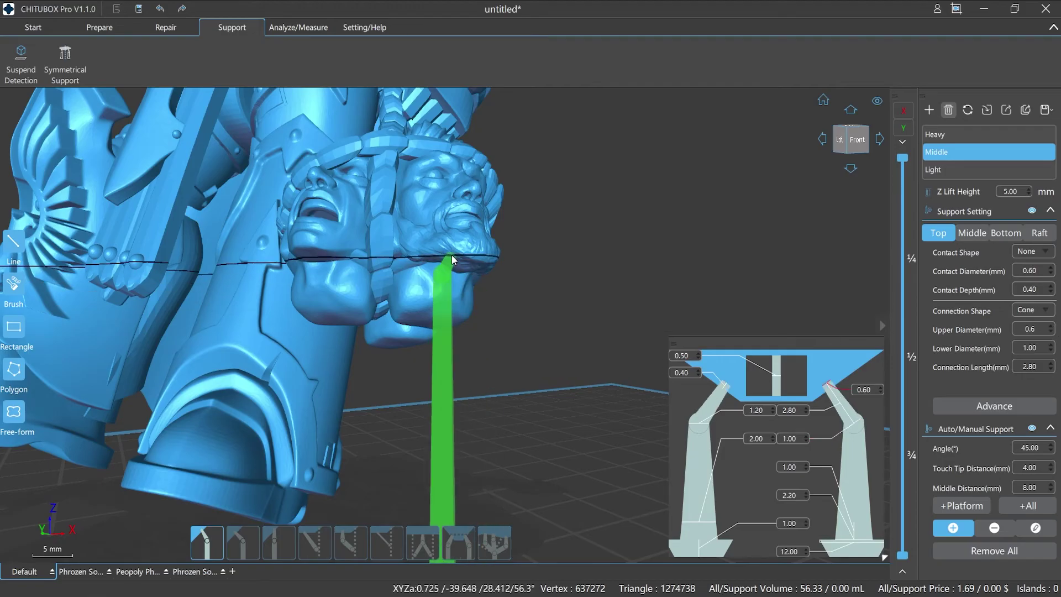
{"action": "left_click", "coordinate": [452, 254]}
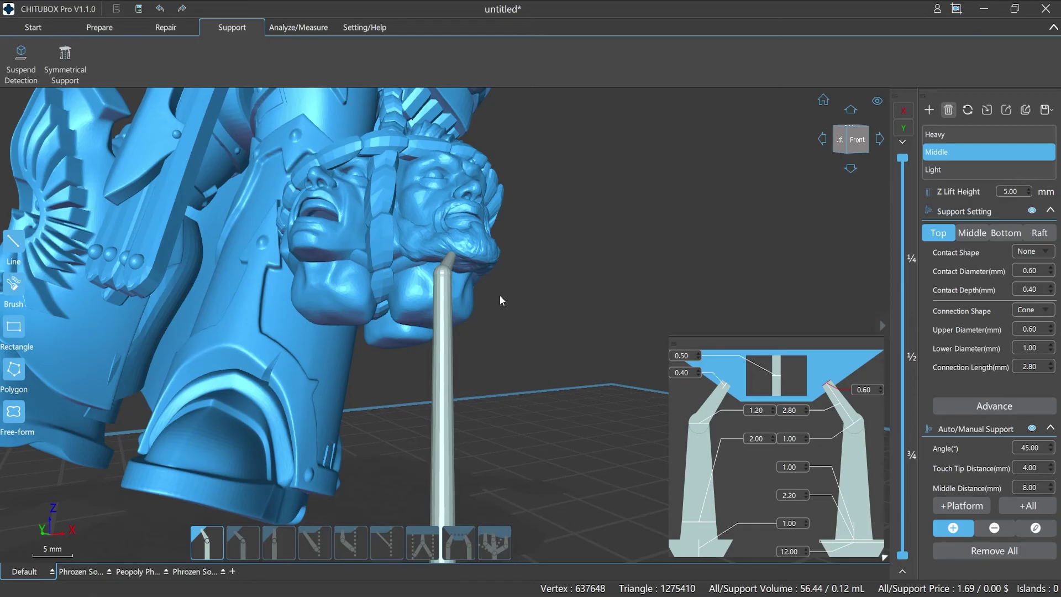
{"action": "scroll", "coordinate": [499, 295], "scroll_direction": "up", "scroll_amount": 5}
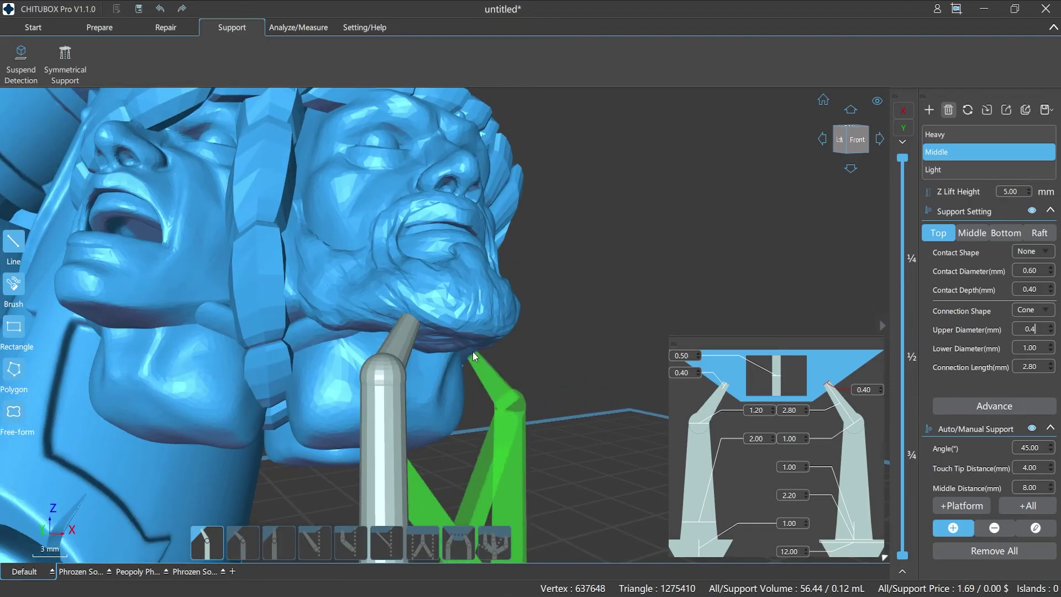
{"action": "left_click", "coordinate": [479, 333]}
{"action": "right_click_drag", "start_coordinate": [603, 412], "coordinate": [594, 410]}
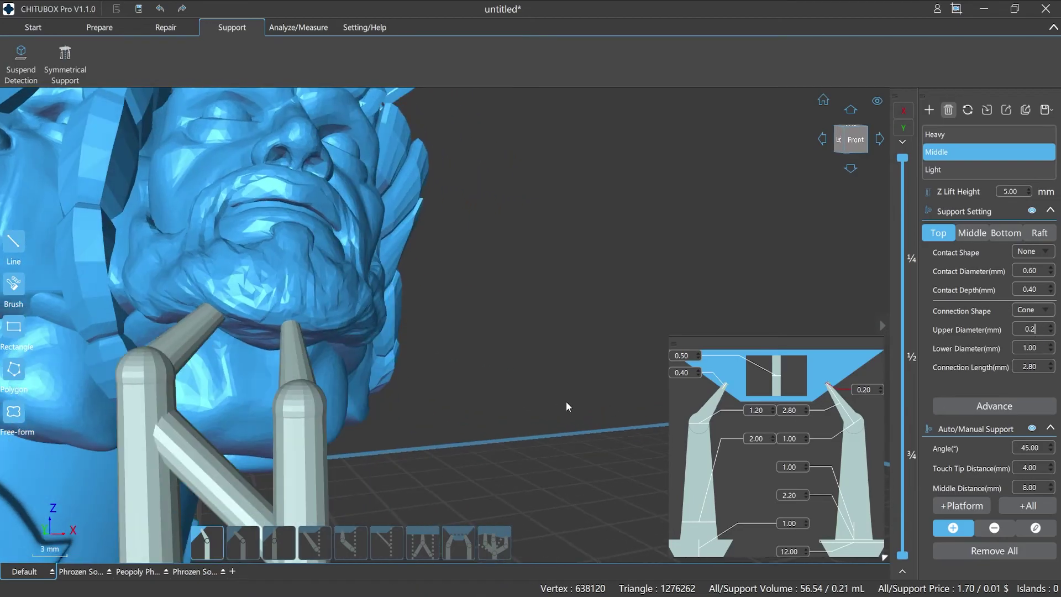
{"action": "key", "text": "Return"}
{"action": "left_click", "coordinate": [352, 331]}
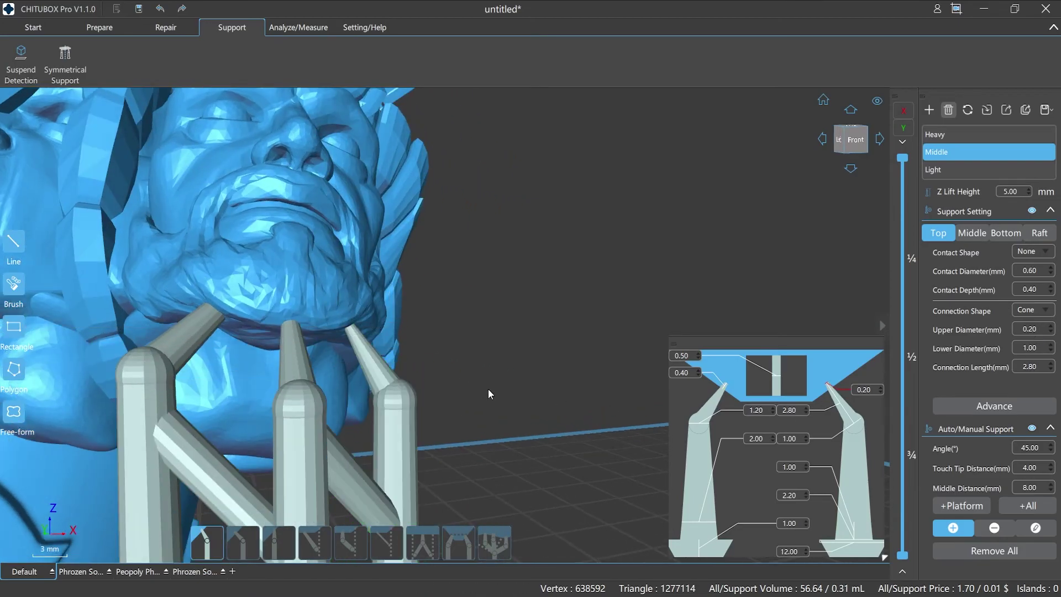
{"action": "right_click_drag", "start_coordinate": [488, 389], "coordinate": [509, 390]}
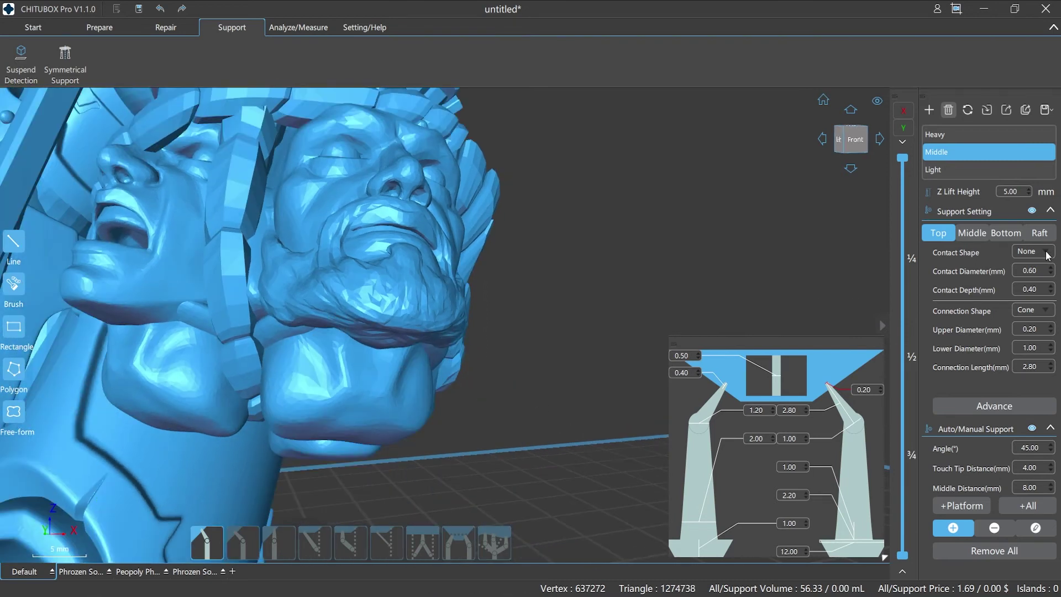
- Switch to Sphere contacts and add chin supports at 0.80 then 0.50 contact diameter
{"action": "left_click", "coordinate": [1038, 252]}
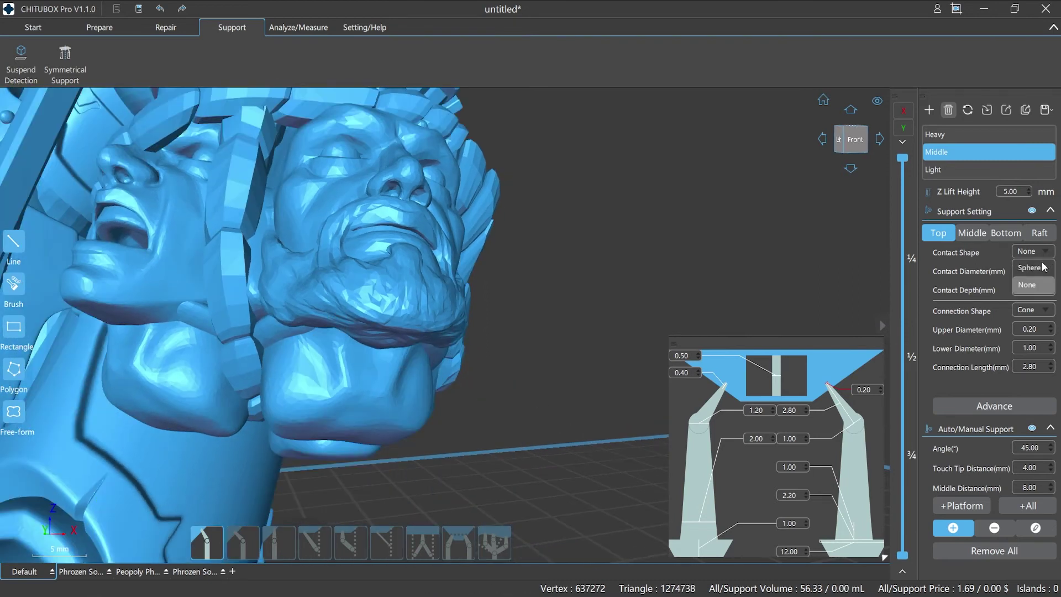
{"action": "left_click", "coordinate": [1039, 276]}
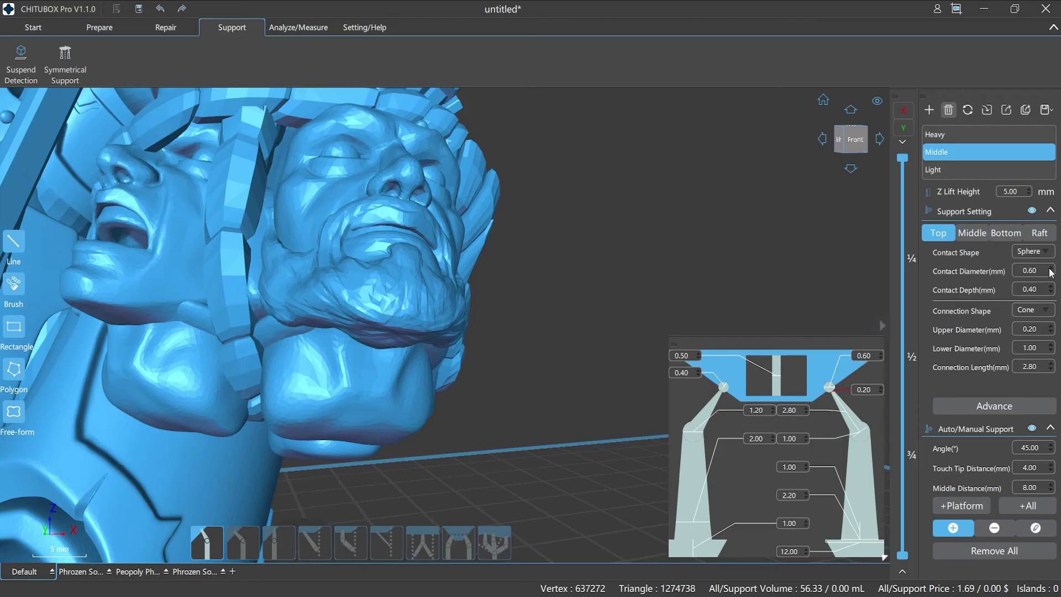
{"action": "left_click", "coordinate": [1050, 268]}
{"action": "left_click", "coordinate": [1049, 268]}
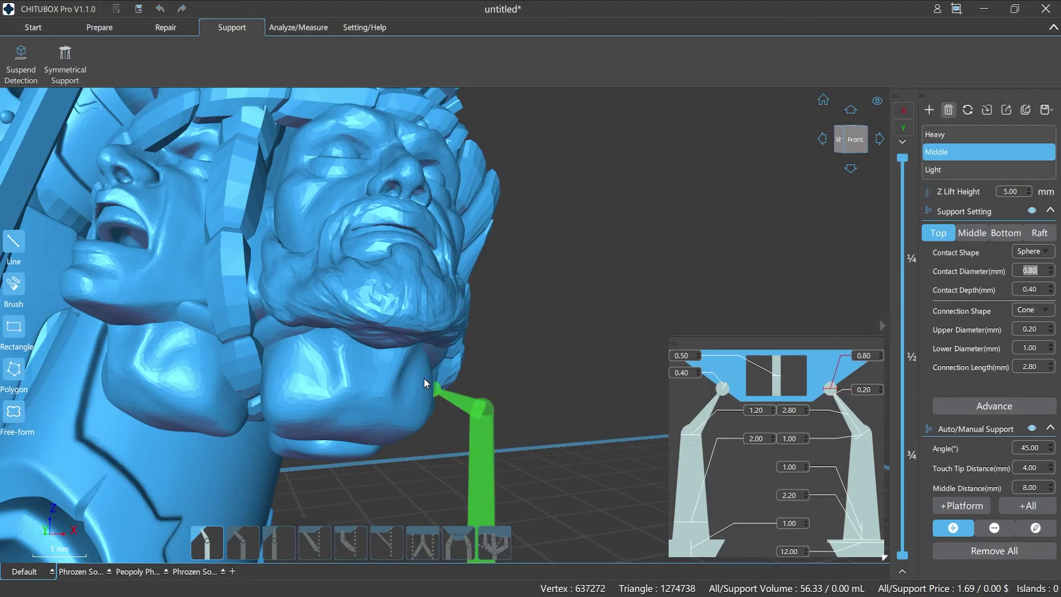
{"action": "left_click", "coordinate": [348, 316]}
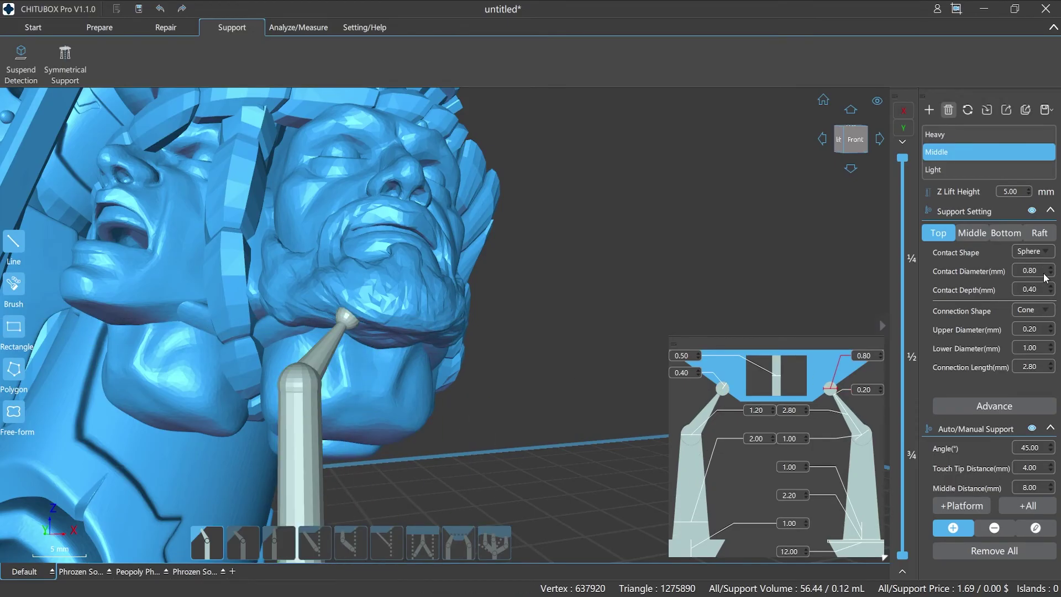
{"action": "type", "text": "0.5"}
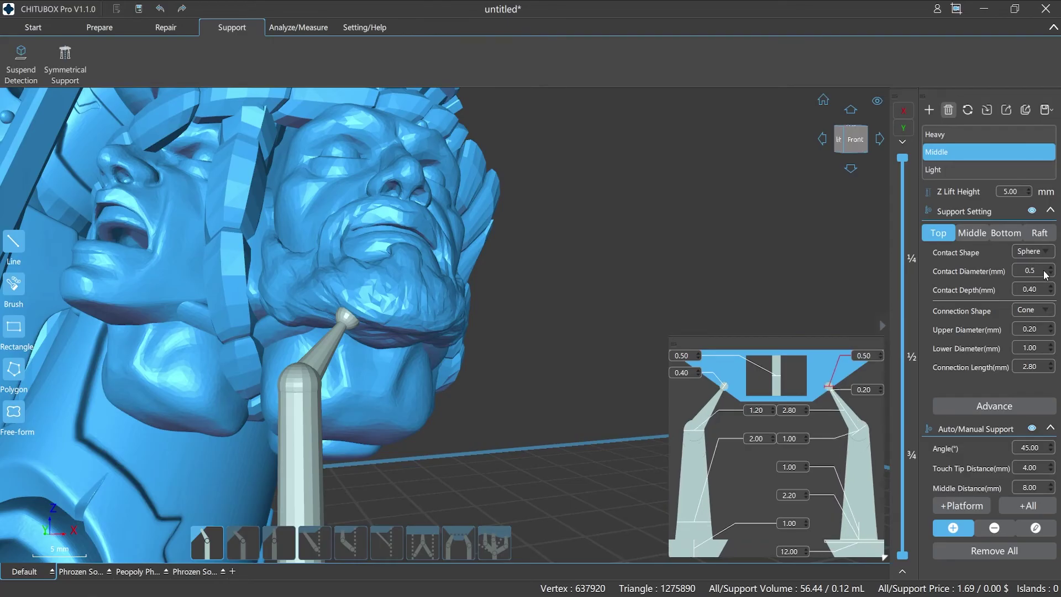
{"action": "left_click", "coordinate": [402, 323]}
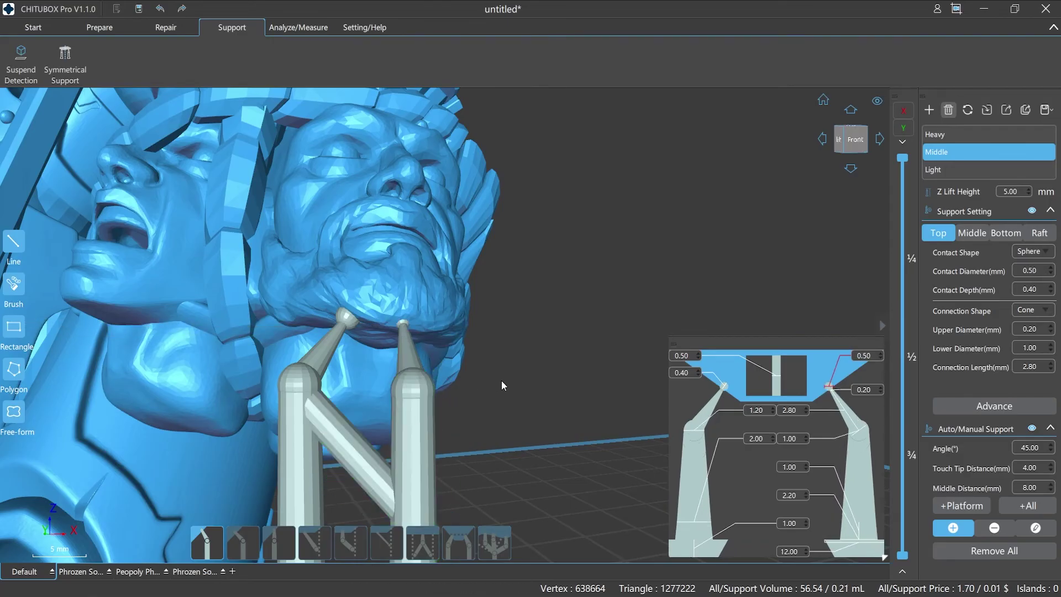
{"action": "left_click", "coordinate": [443, 326]}
{"action": "scroll", "coordinate": [547, 340], "scroll_direction": "up", "scroll_amount": 1}
{"action": "scroll", "coordinate": [490, 402], "scroll_direction": "up", "scroll_amount": 2}
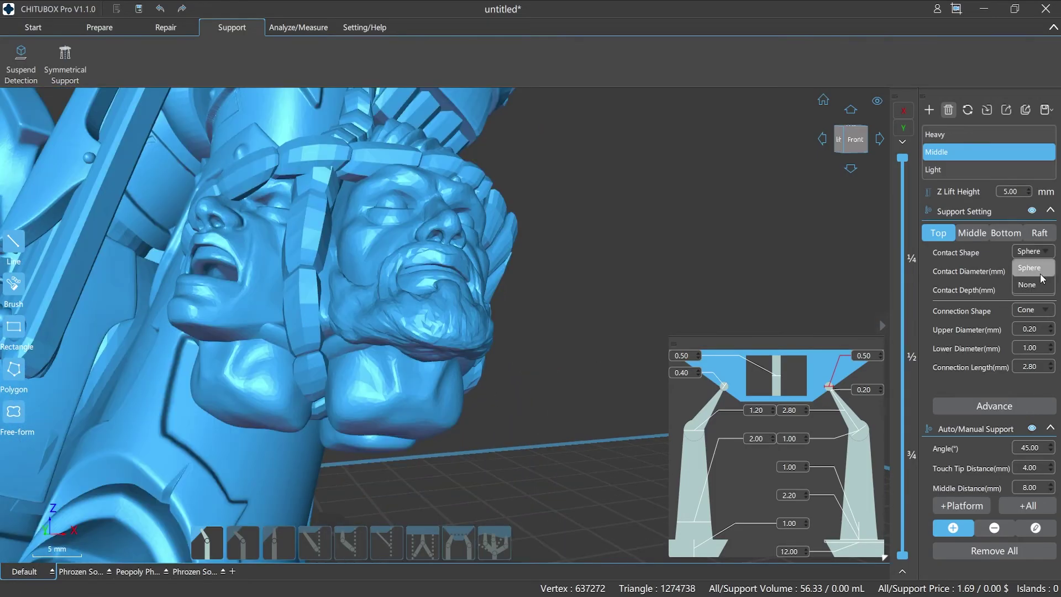
- Reset contact shape to None, try contact depths 0.30 and 0.40, and place a beard support
{"action": "left_click", "coordinate": [1043, 290]}
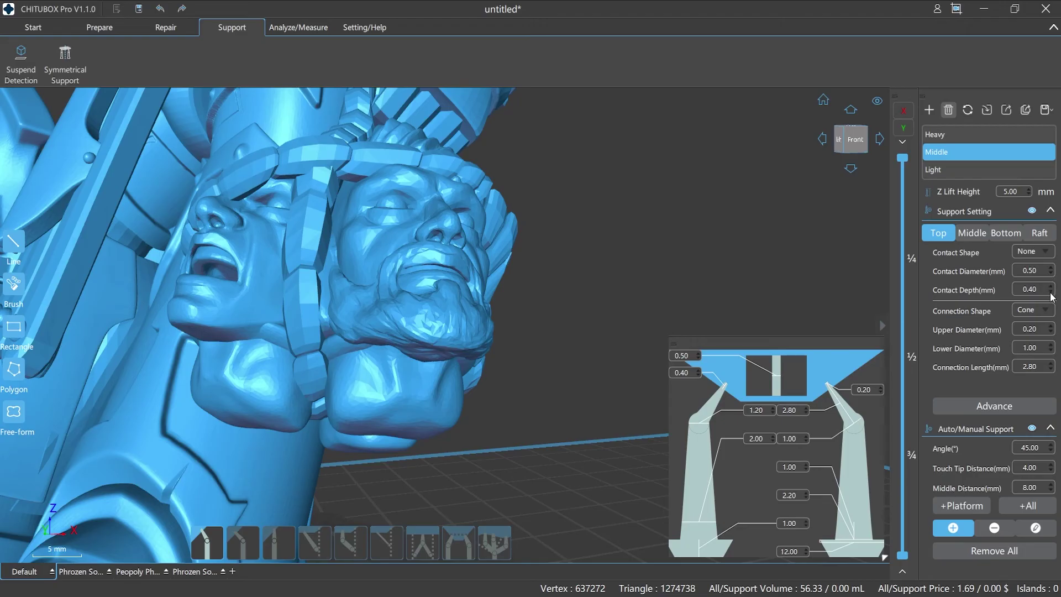
{"action": "left_click", "coordinate": [1051, 294]}
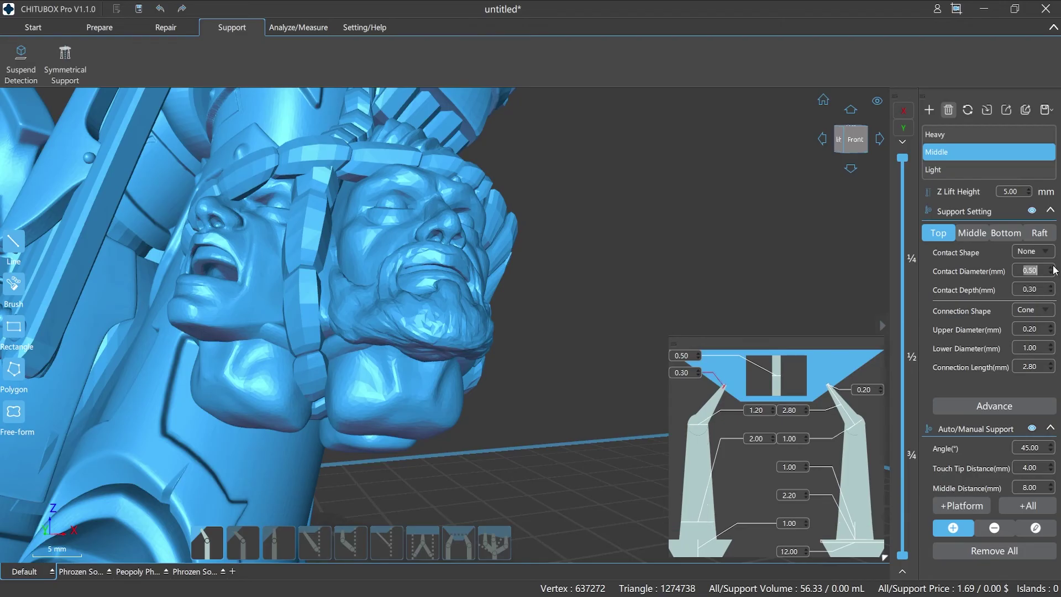
{"action": "left_click", "coordinate": [1051, 326]}
{"action": "left_click", "coordinate": [1050, 327]}
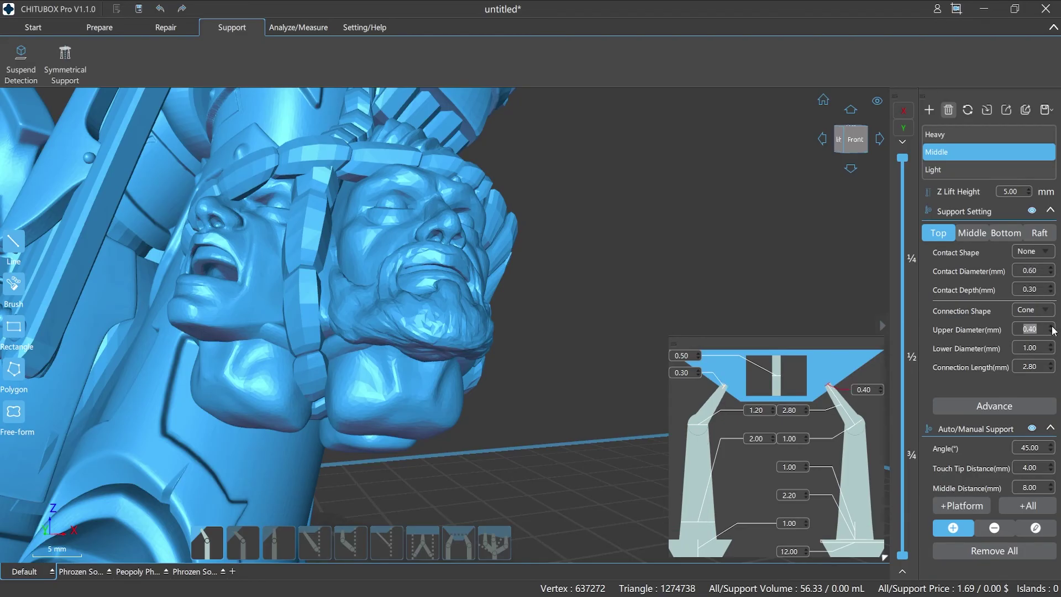
{"action": "left_click", "coordinate": [1051, 285]}
{"action": "left_click", "coordinate": [415, 335]}
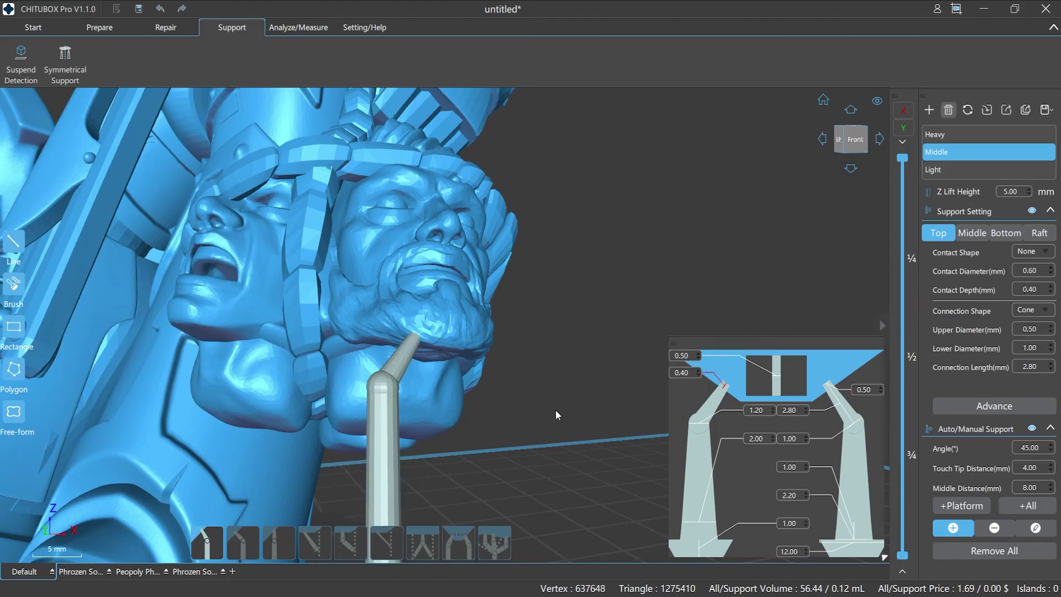
- Use upper diameter 0.30 and contact depth 0.30 to add two more beard supports
{"action": "scroll", "coordinate": [574, 427], "scroll_direction": "up", "scroll_amount": 2}
{"action": "left_click", "coordinate": [1050, 332]}
{"action": "left_click", "coordinate": [1051, 332]}
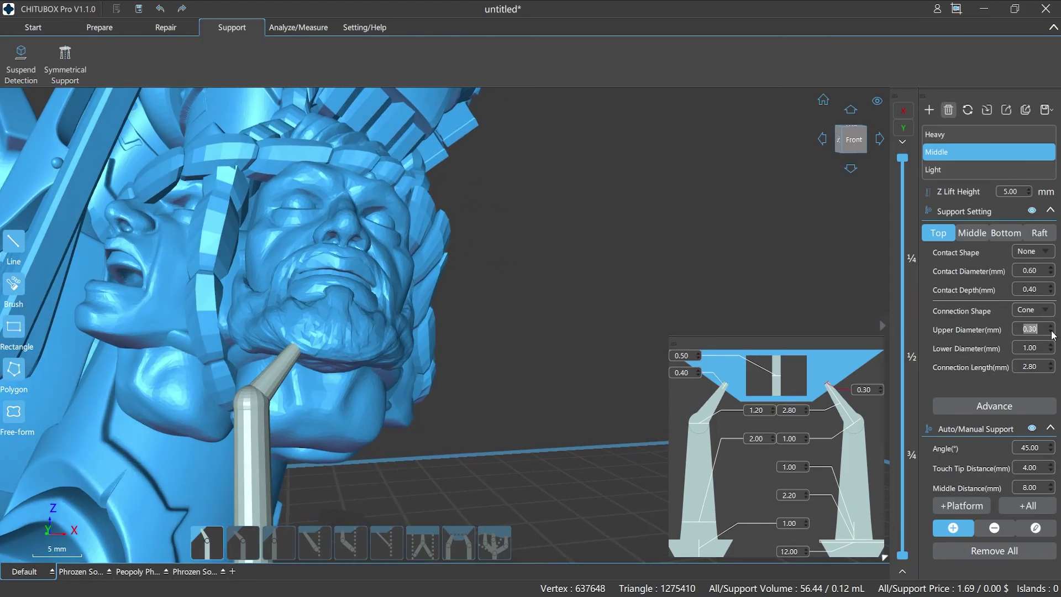
{"action": "left_click", "coordinate": [355, 356]}
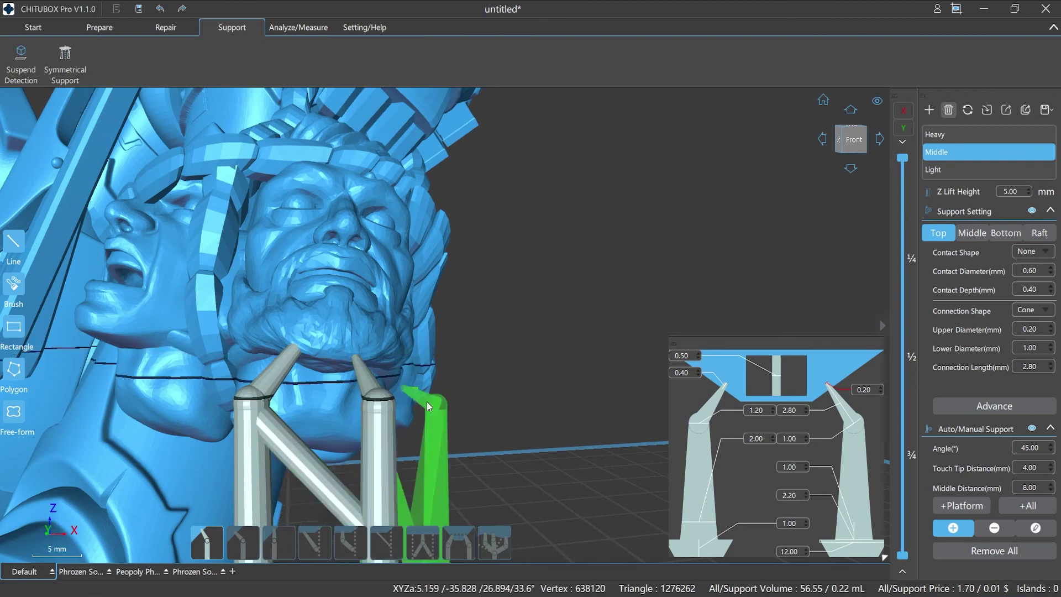
{"action": "scroll", "coordinate": [502, 403], "scroll_direction": "up", "scroll_amount": 1}
{"action": "scroll", "coordinate": [508, 396], "scroll_direction": "up", "scroll_amount": 2}
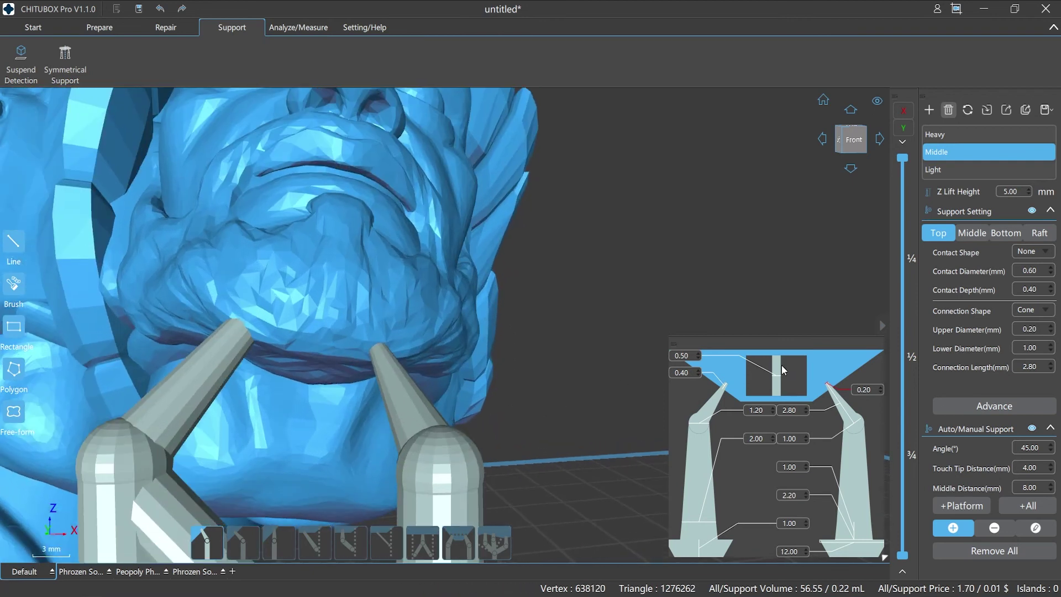
{"action": "left_click", "coordinate": [1050, 292]}
{"action": "left_click", "coordinate": [450, 349]}
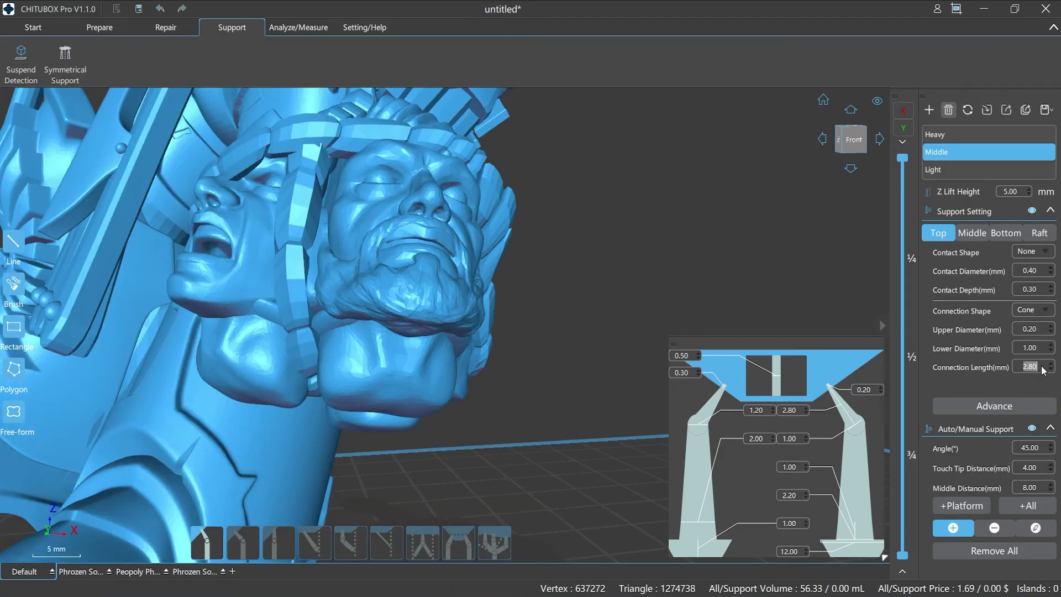
- Place three chin supports, changing connection length to 3.4 mm, then 3.6 mm
{"action": "left_click", "coordinate": [379, 311]}
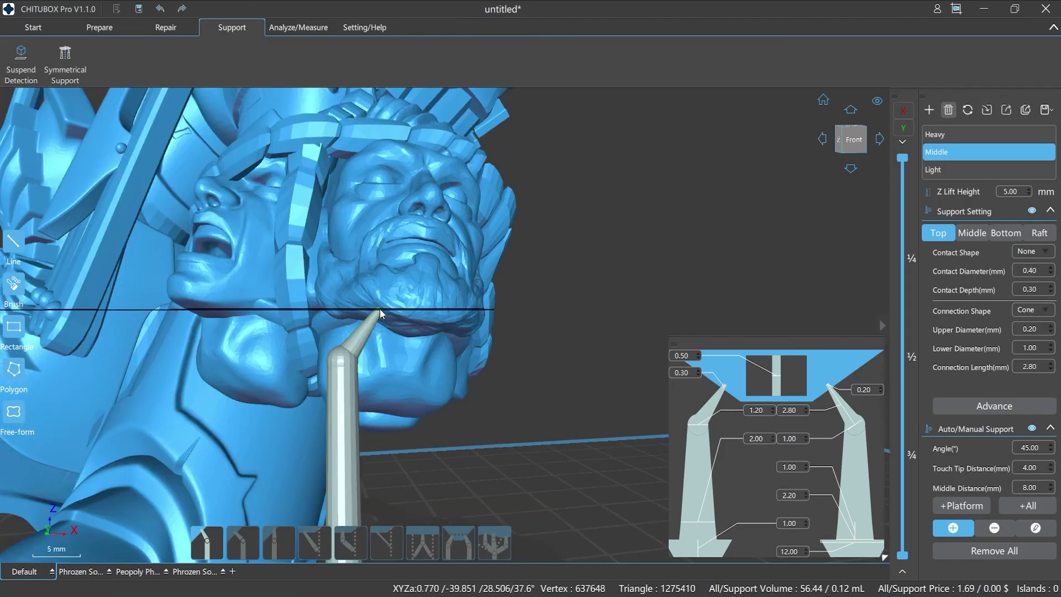
{"action": "double_click", "coordinate": [1029, 366]}
{"action": "type", "text": "3.4"}
{"action": "key", "text": "Return"}
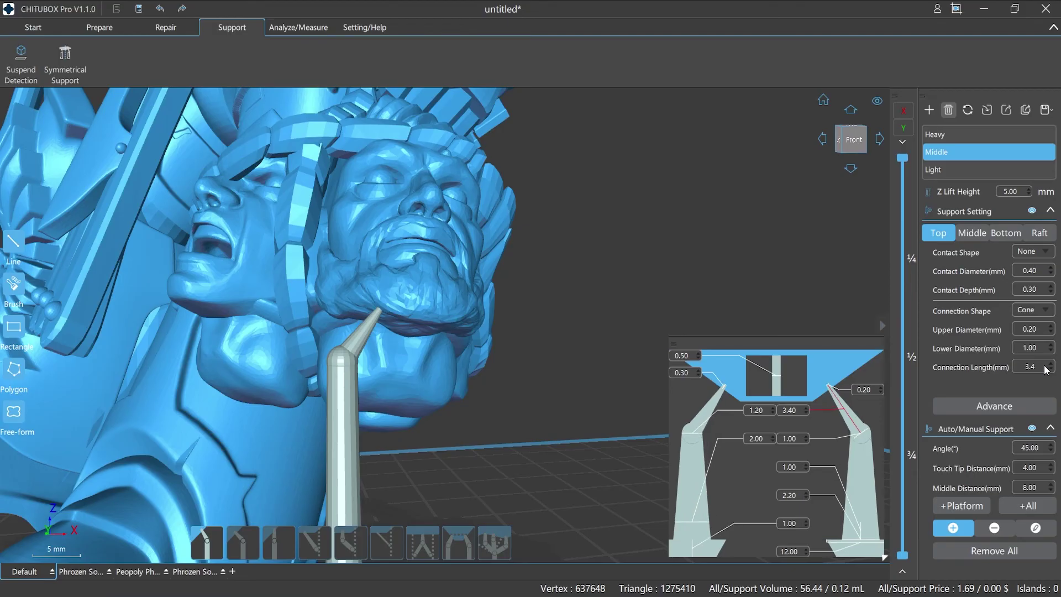
{"action": "left_click", "coordinate": [419, 320]}
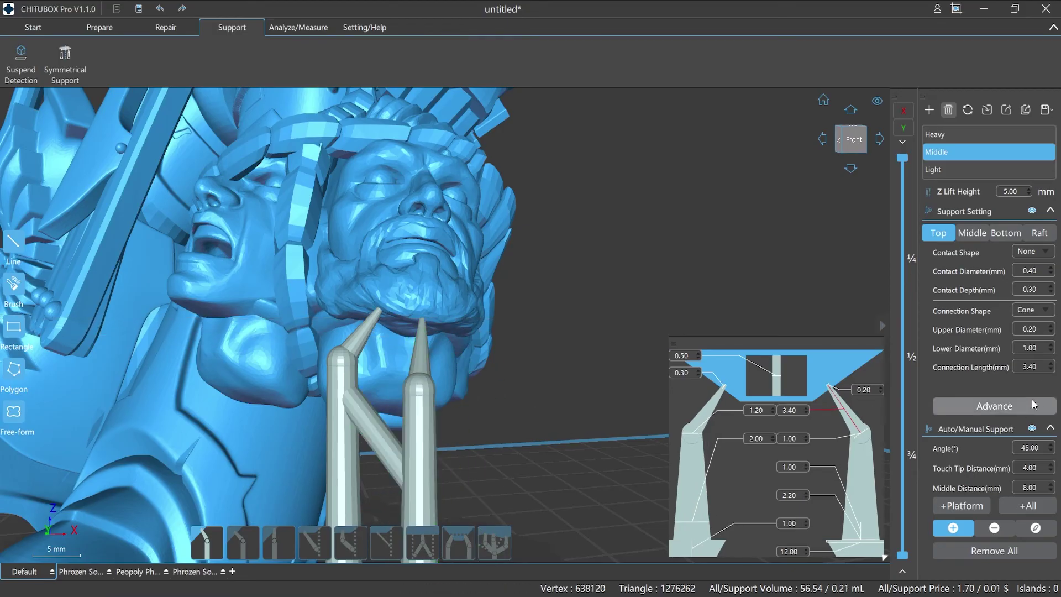
{"action": "double_click", "coordinate": [1032, 367]}
{"action": "type", "text": "3.6"}
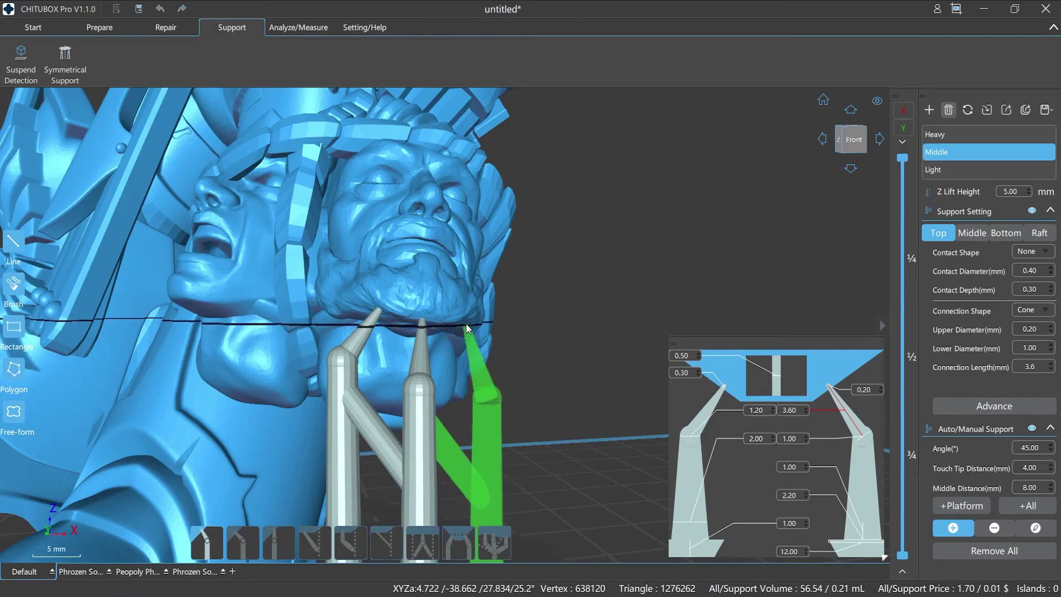
{"action": "left_click", "coordinate": [467, 323]}
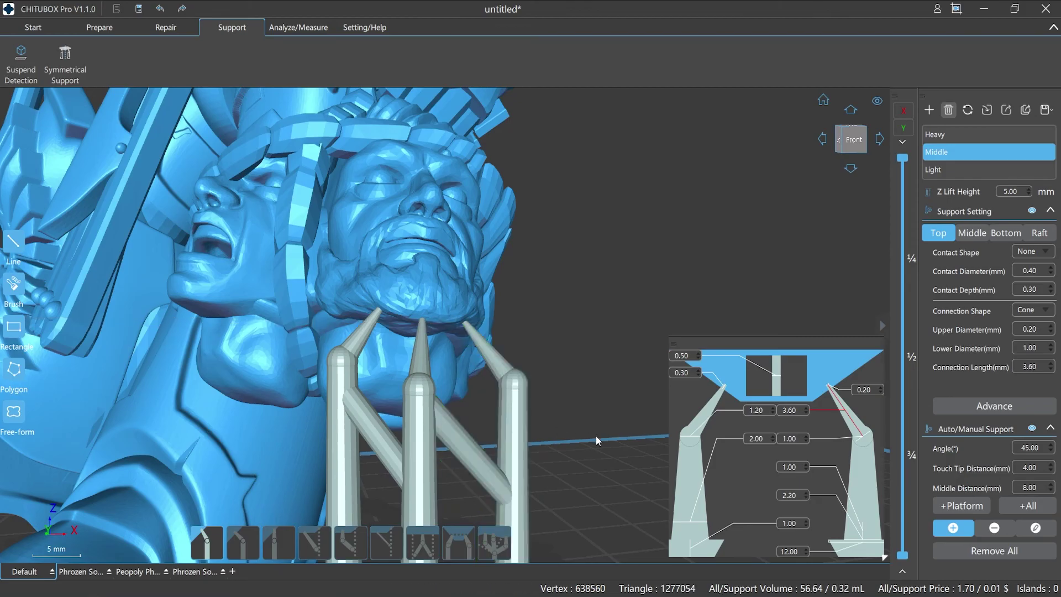
- In support edit mode, raise the right and middle tips and lower the left tip
{"action": "left_click", "coordinate": [1018, 531]}
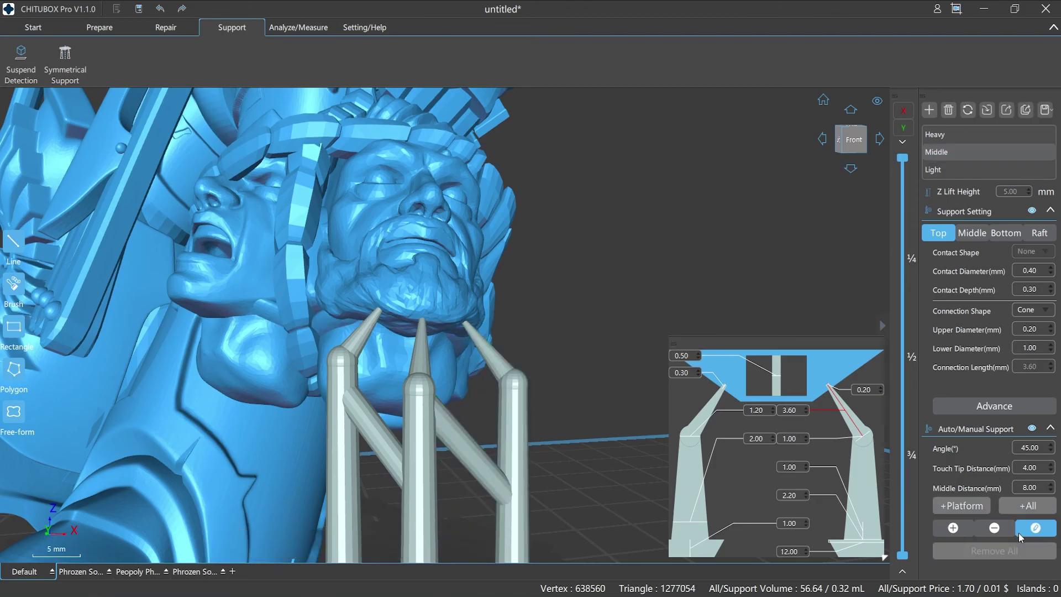
{"action": "left_click", "coordinate": [512, 383]}
{"action": "mouse_move", "coordinate": [513, 383]}
{"action": "left_mouse_down"}
{"action": "mouse_move", "coordinate": [514, 409]}
{"action": "mouse_move", "coordinate": [515, 362]}
{"action": "left_mouse_up"}
{"action": "left_click", "coordinate": [419, 391]}
{"action": "left_click_drag", "start_coordinate": [419, 391], "coordinate": [419, 384]}
{"action": "left_click", "coordinate": [342, 360]}
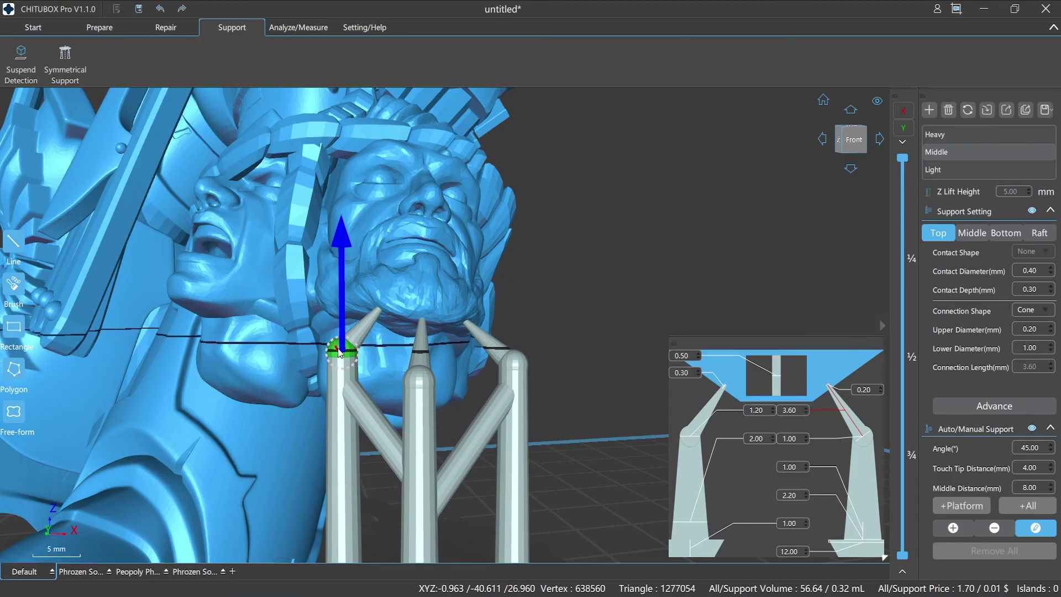
{"action": "mouse_move", "coordinate": [343, 351]}
{"action": "left_mouse_down"}
{"action": "mouse_move", "coordinate": [336, 374]}
{"action": "mouse_move", "coordinate": [342, 347]}
{"action": "left_mouse_up"}
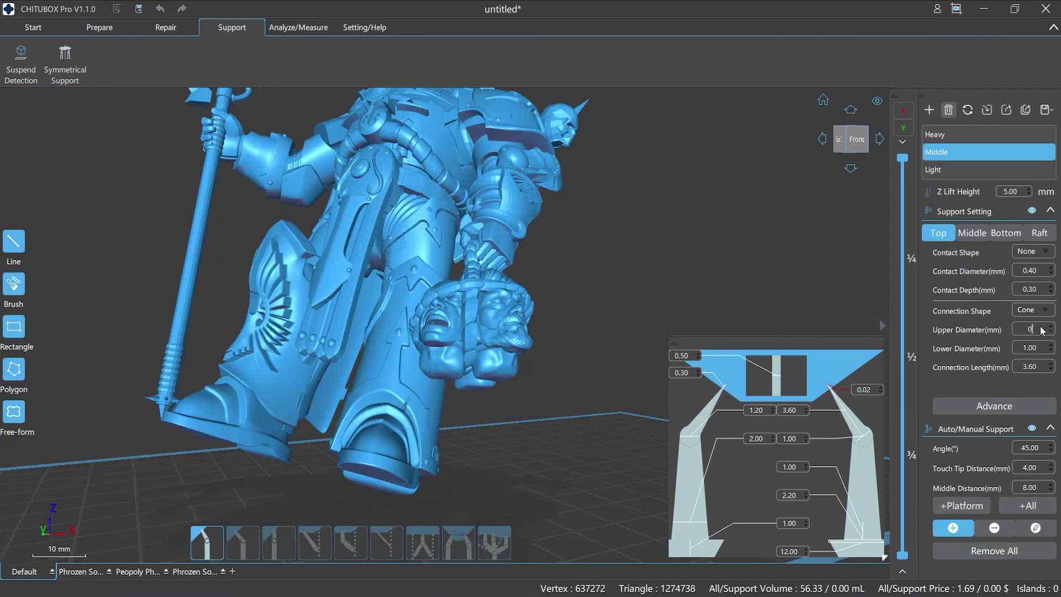
- Set upper diameter 0.3 and connection length 2.6, then add three supports along one jaw
{"action": "type", "text": "3"}
{"action": "type", "text": "2"}
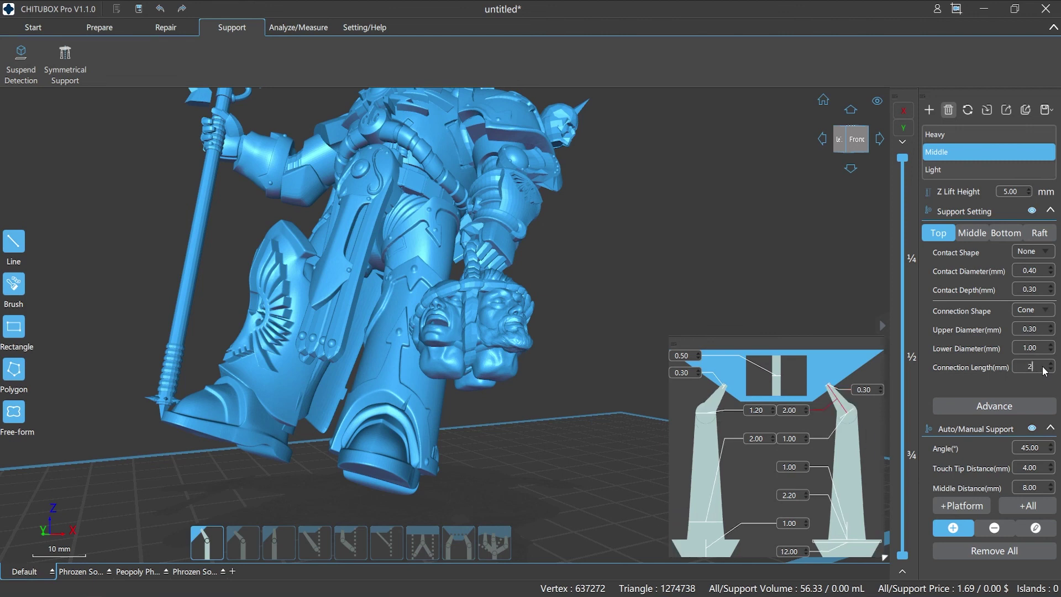
{"action": "type", "text": ".6"}
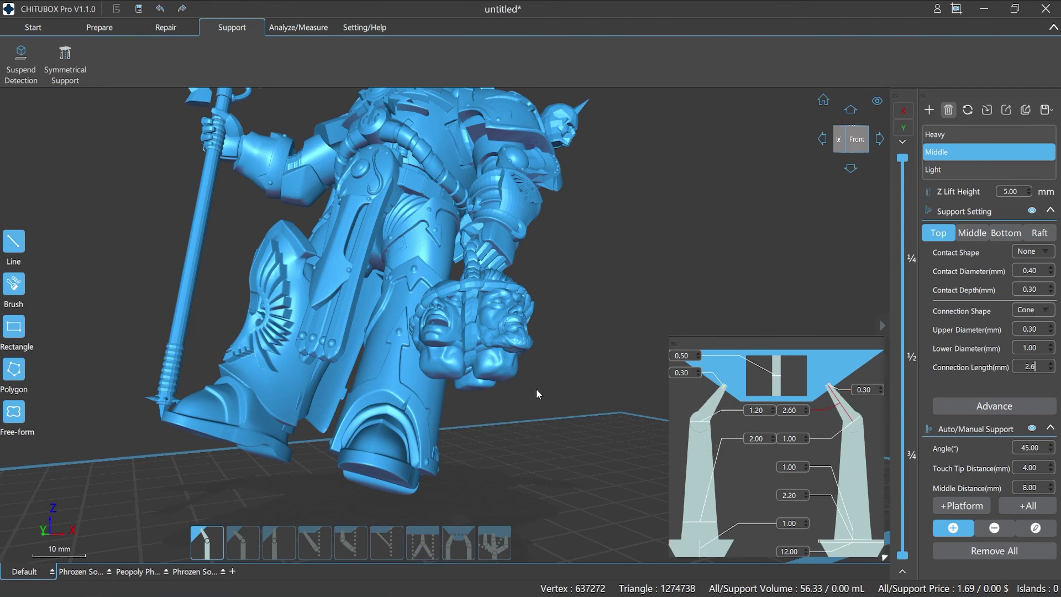
{"action": "scroll", "coordinate": [508, 383], "scroll_direction": "up", "scroll_amount": 6}
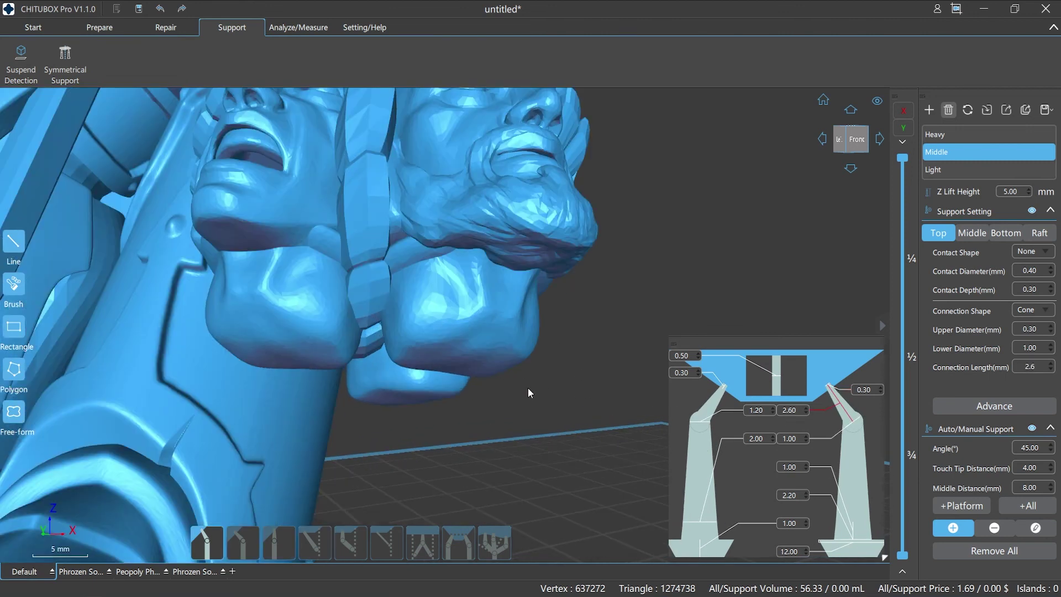
{"action": "left_click", "coordinate": [474, 235]}
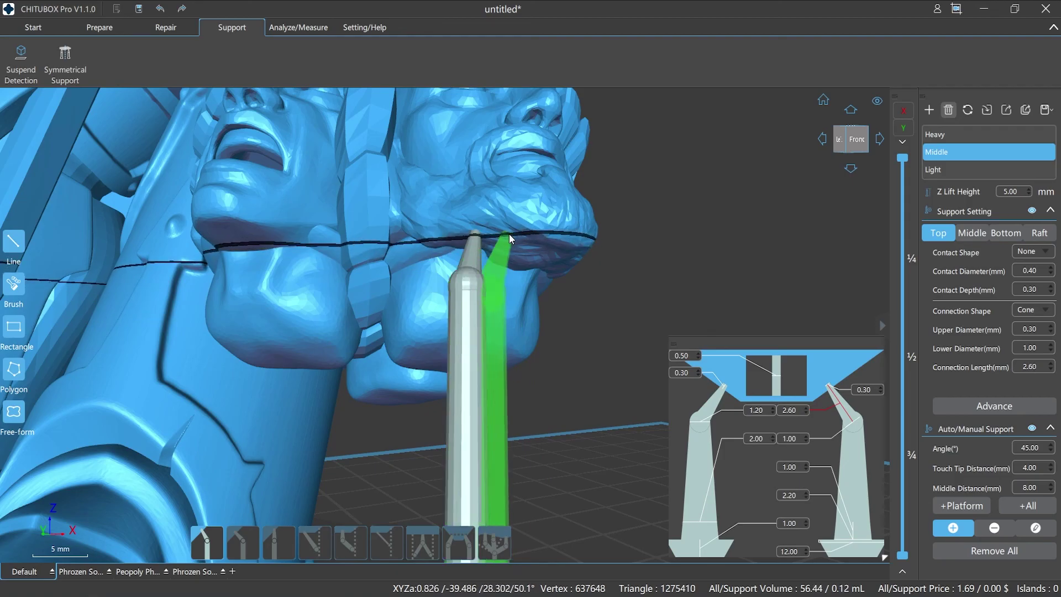
{"action": "left_click", "coordinate": [516, 239]}
{"action": "left_click", "coordinate": [558, 247]}
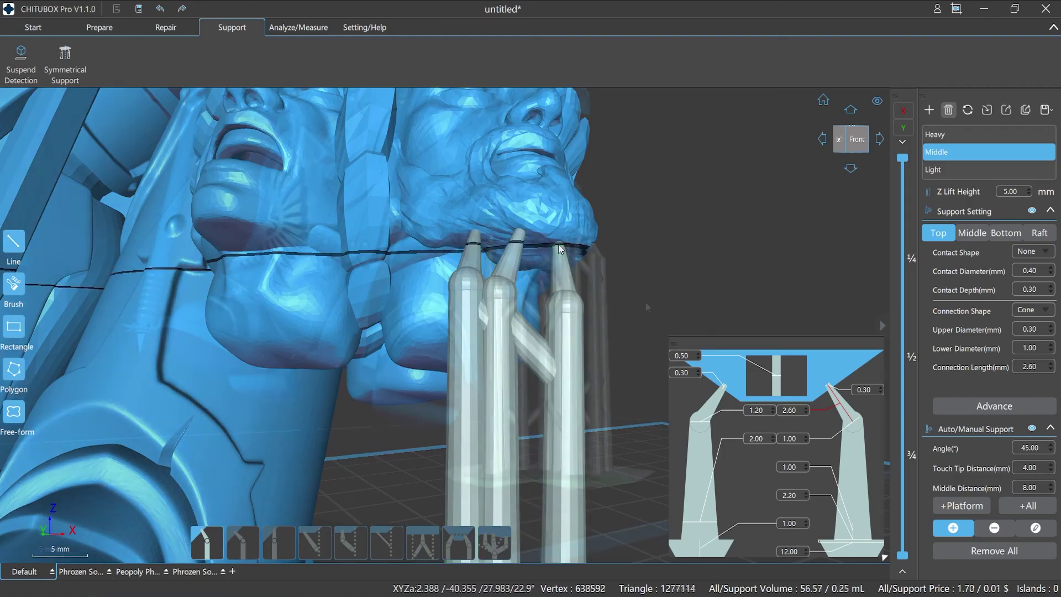
{"action": "scroll", "coordinate": [645, 305], "scroll_direction": "down", "scroll_amount": 4}
{"action": "right_click_drag", "start_coordinate": [645, 305], "coordinate": [591, 313]}
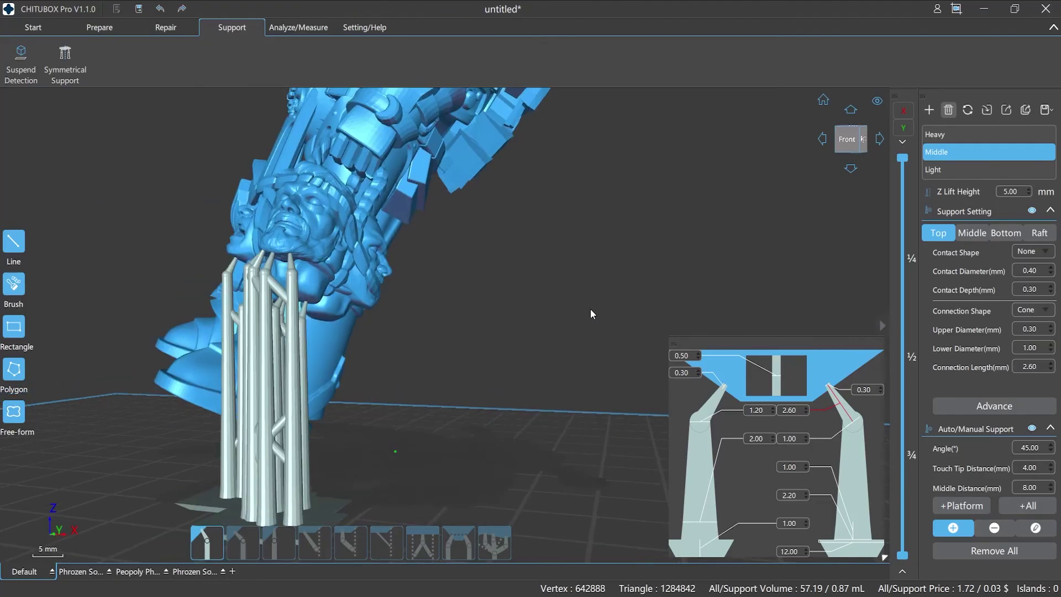
- Add four braced supports along the other head's jaw from the tip back
{"action": "scroll", "coordinate": [393, 367], "scroll_direction": "up", "scroll_amount": 6}
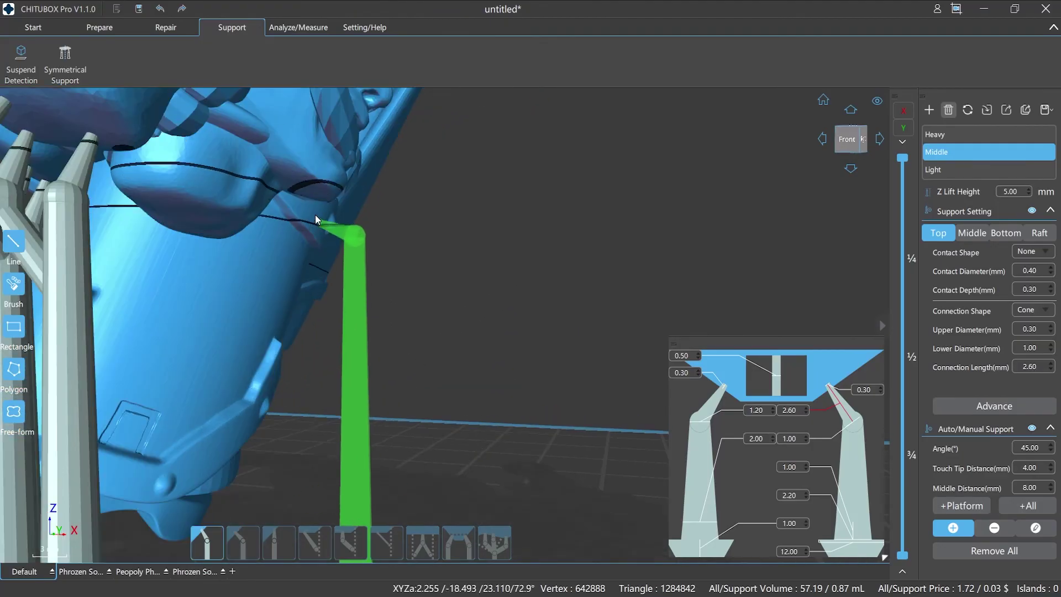
{"action": "left_click", "coordinate": [316, 190]}
{"action": "left_click", "coordinate": [206, 229]}
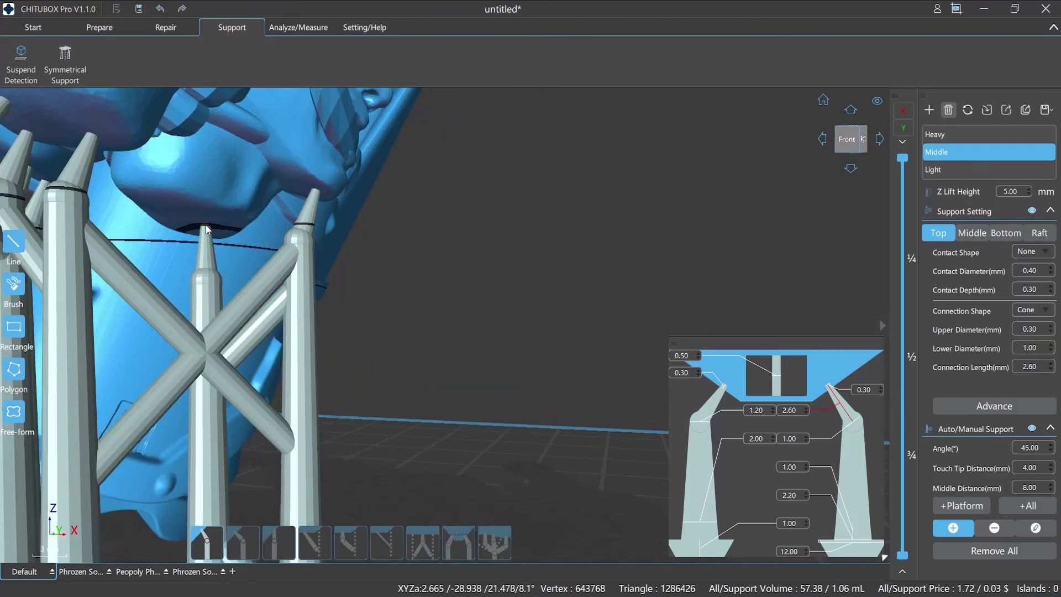
{"action": "left_click", "coordinate": [175, 198]}
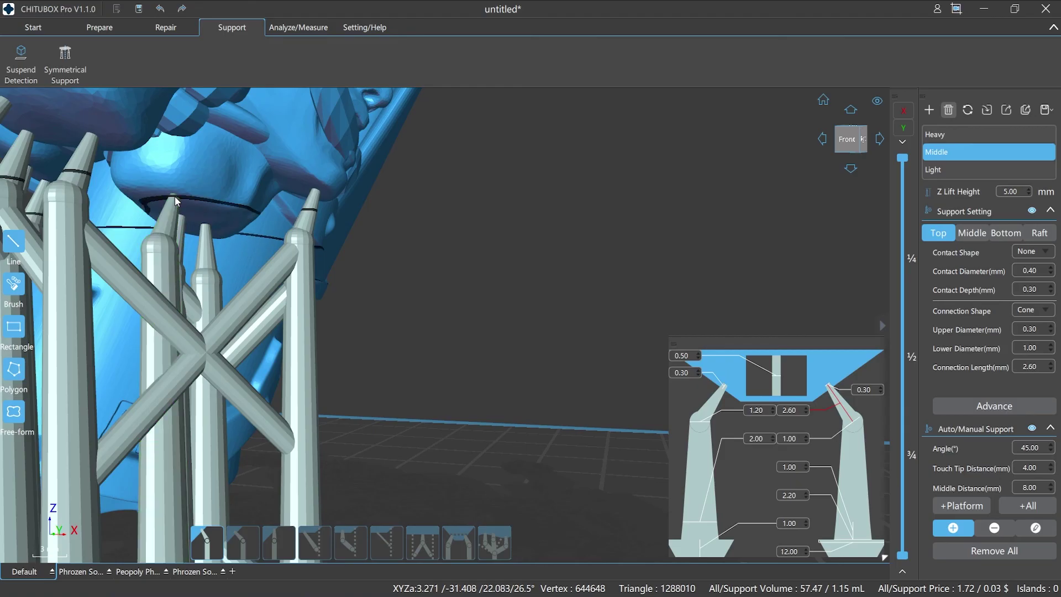
{"action": "left_click", "coordinate": [139, 205]}
{"action": "scroll", "coordinate": [412, 320], "scroll_direction": "down", "scroll_amount": 8}
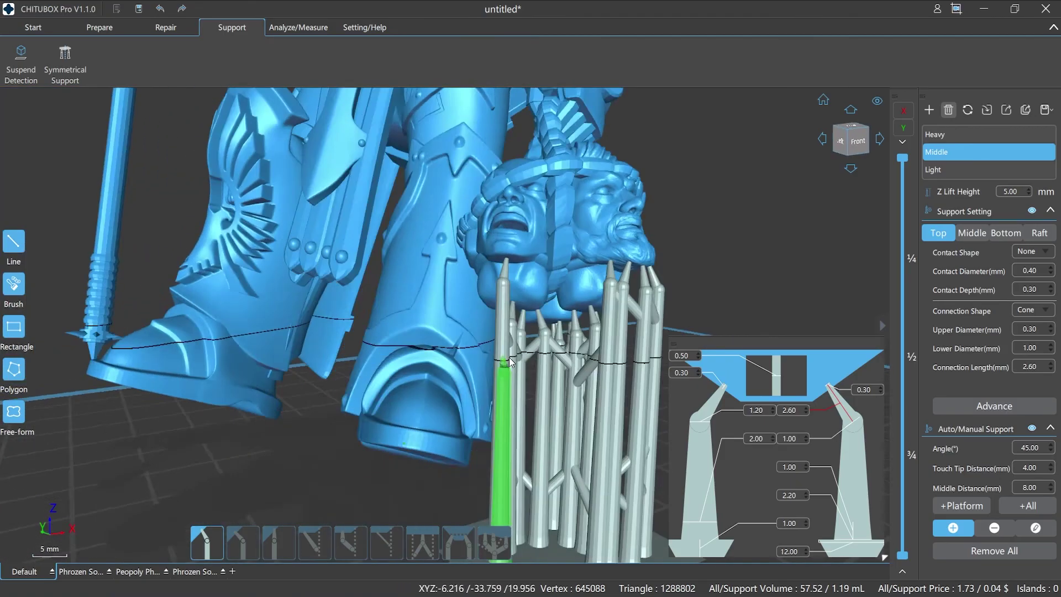
{"action": "mouse_move", "coordinate": [521, 357]}
{"action": "left_mouse_down"}
{"action": "mouse_move", "coordinate": [495, 352]}
{"action": "mouse_move", "coordinate": [518, 367]}
{"action": "left_mouse_up"}
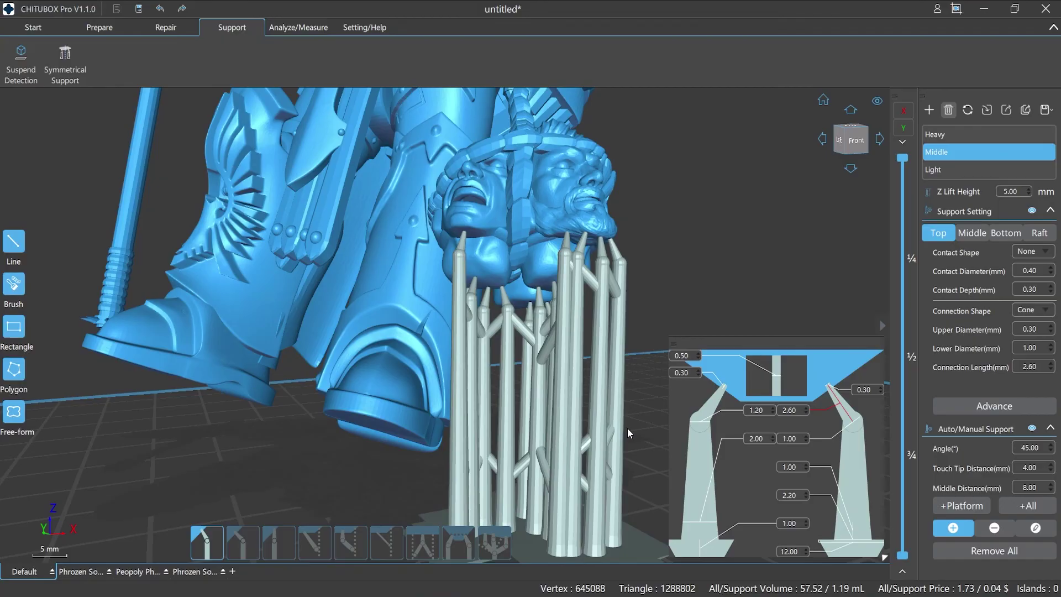
{"action": "scroll", "coordinate": [628, 428], "scroll_direction": "down", "scroll_amount": 4}
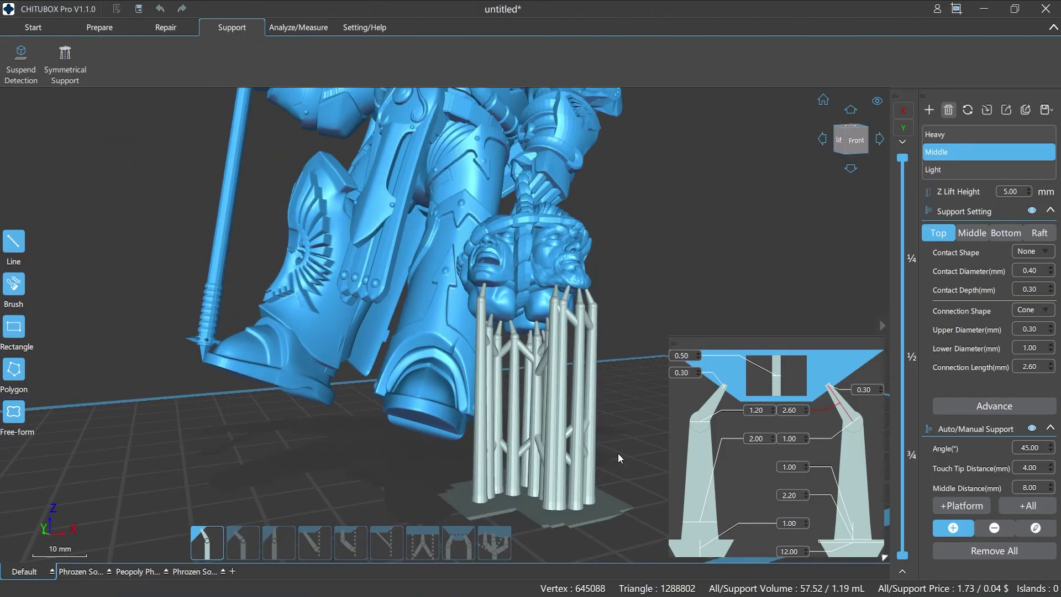